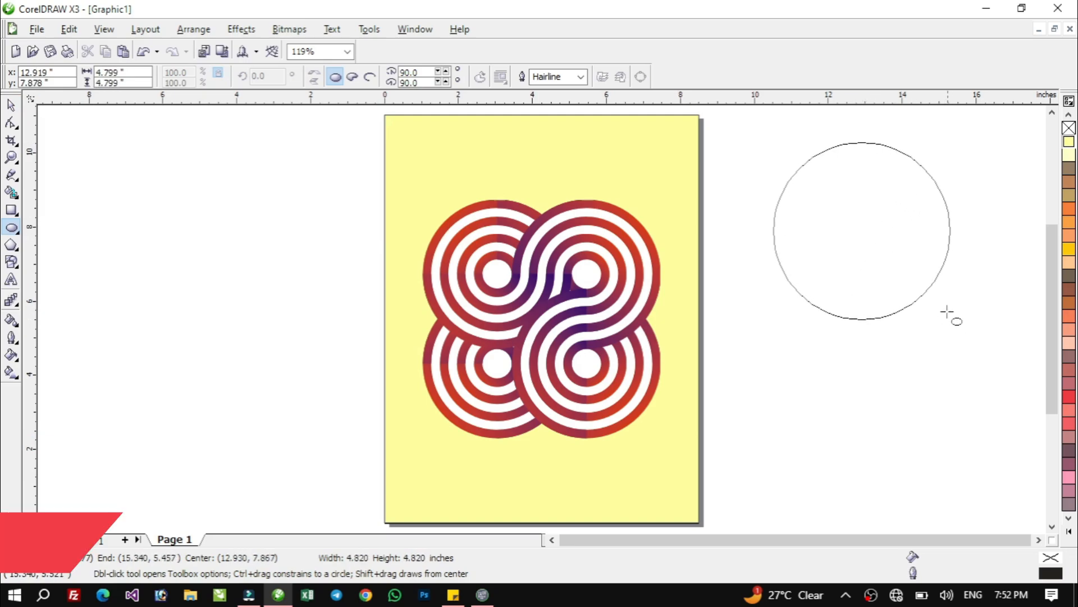
Duplicate the circle in place and shrink the copy around the same centre to about 0.98 inches
key("ctrl+c")
key("ctrl+v")
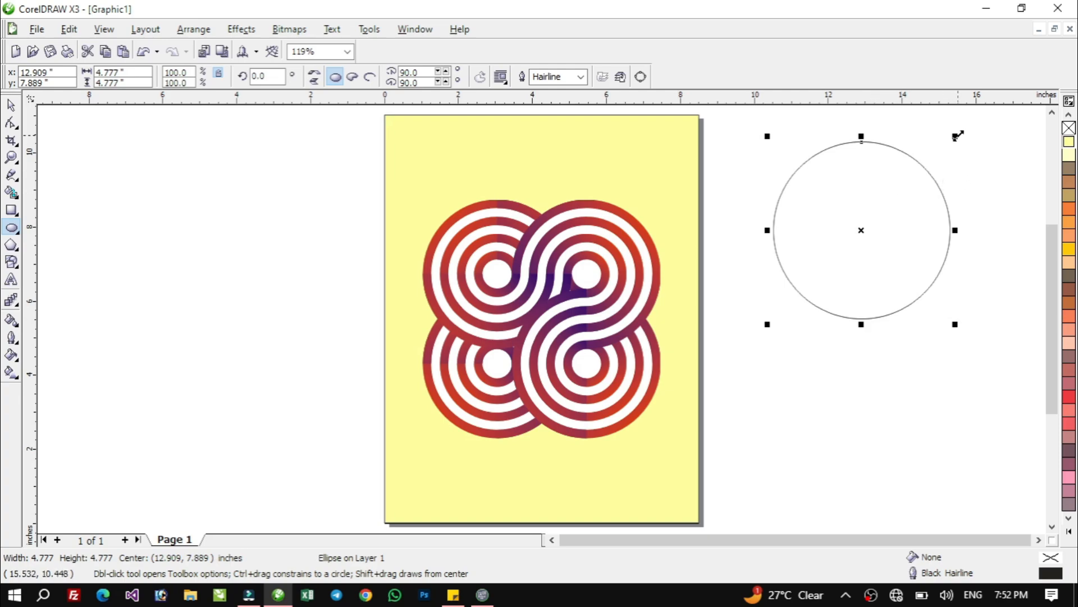
left_click_drag(958, 135, 887, 205)
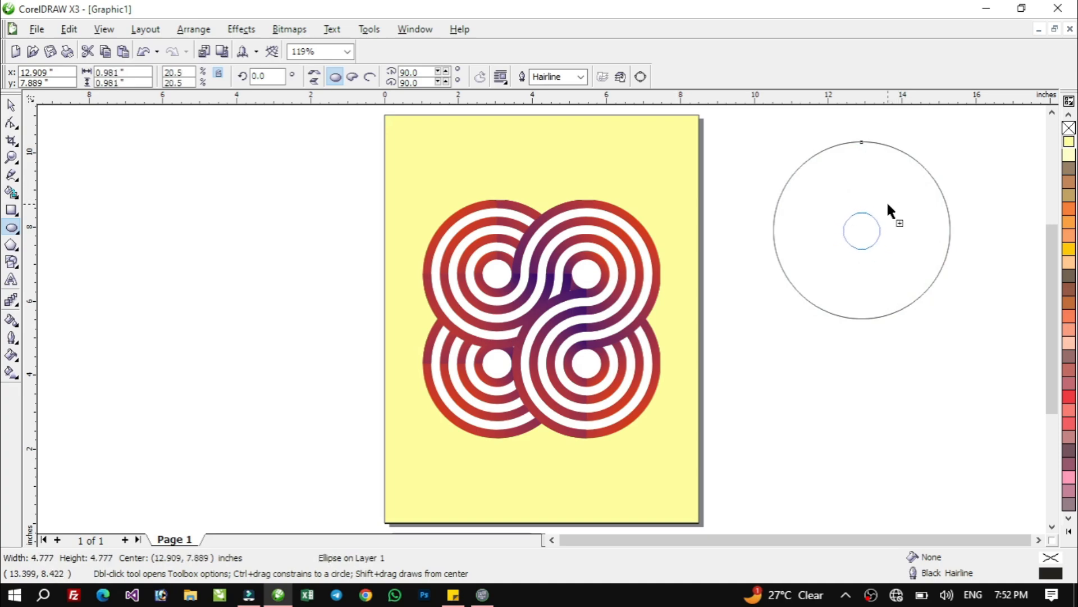
left_click_drag(889, 204, 888, 204)
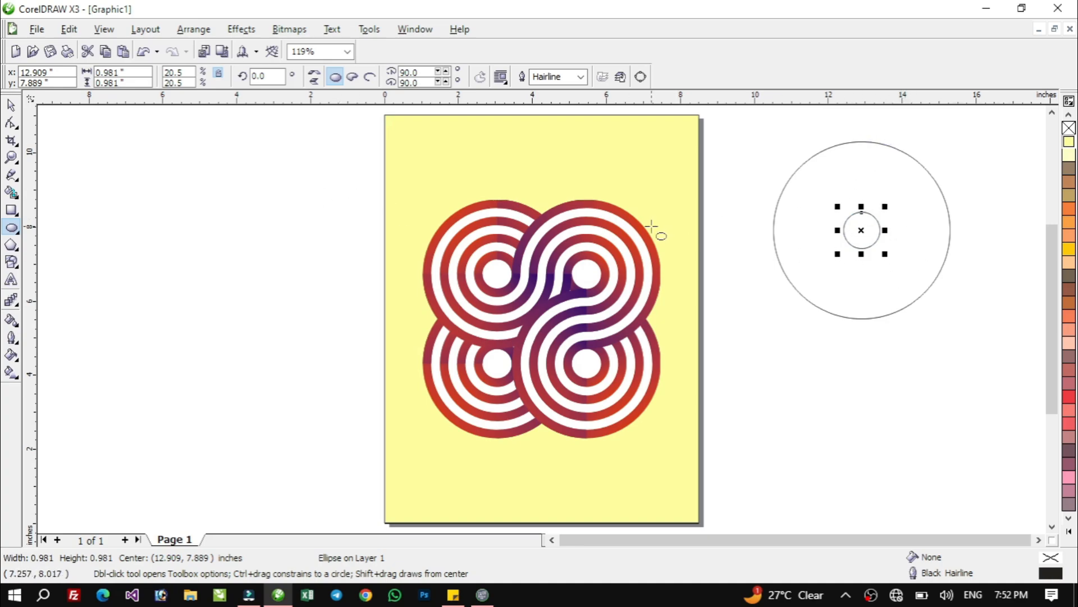
Blend the small inner circle to the large outer circle with 6 steps
left_click(11, 105)
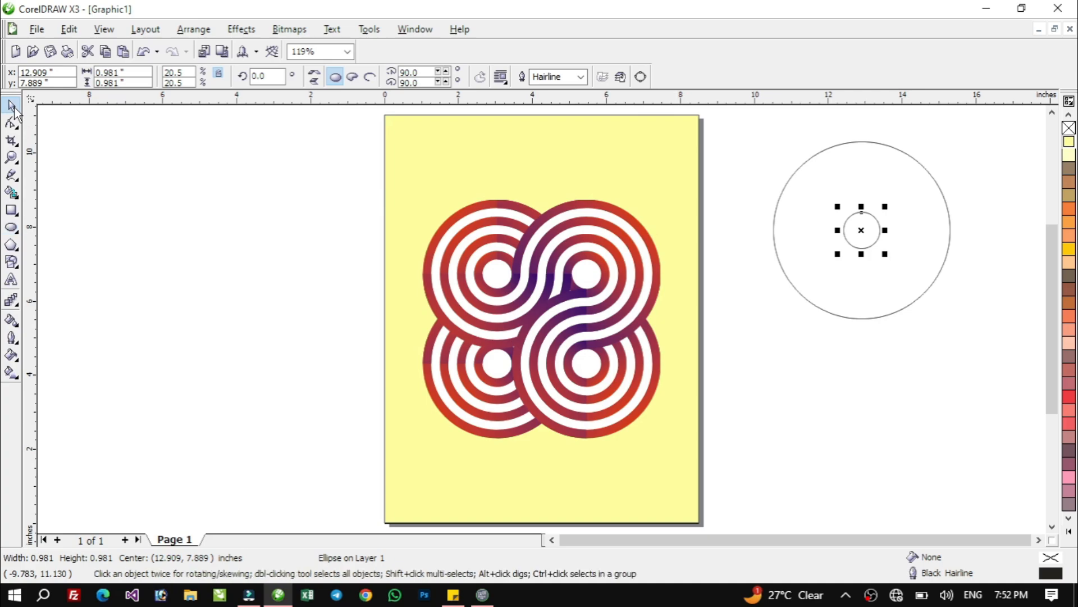
left_click(12, 301)
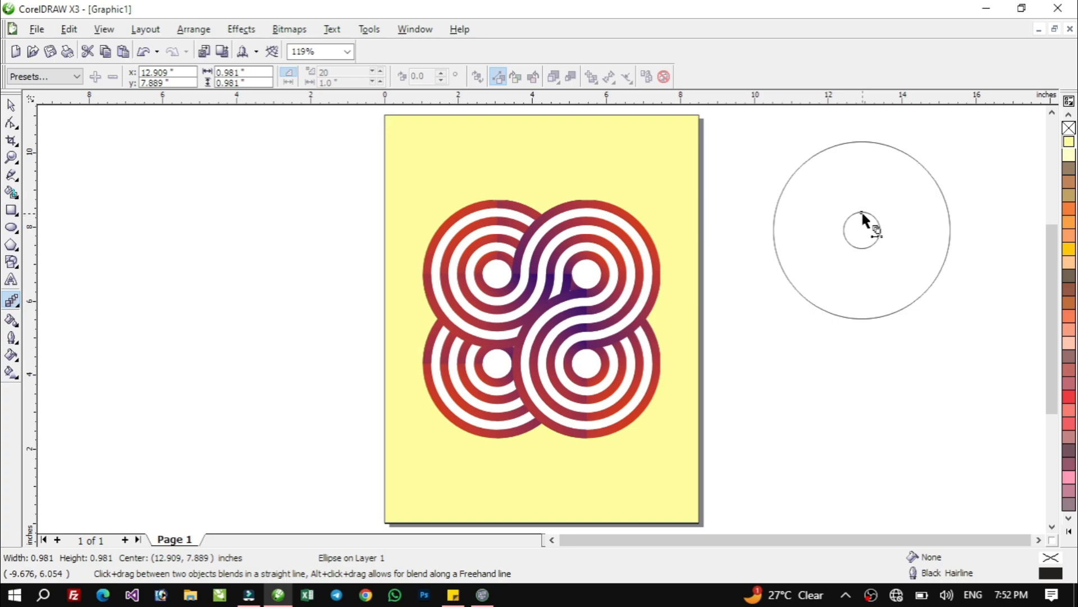
left_click_drag(861, 210, 862, 142)
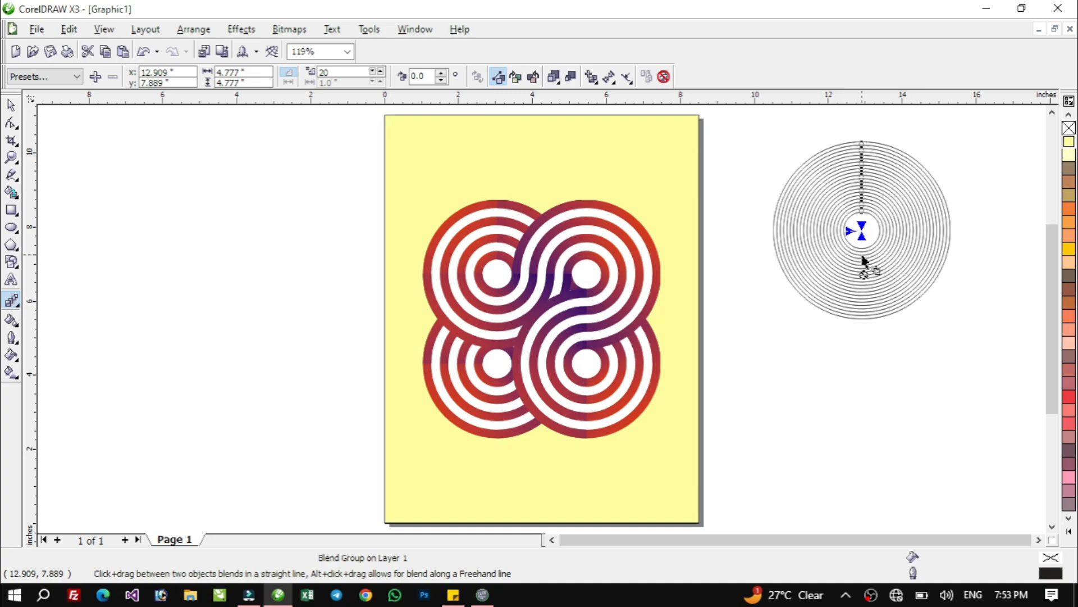
double_click(342, 72)
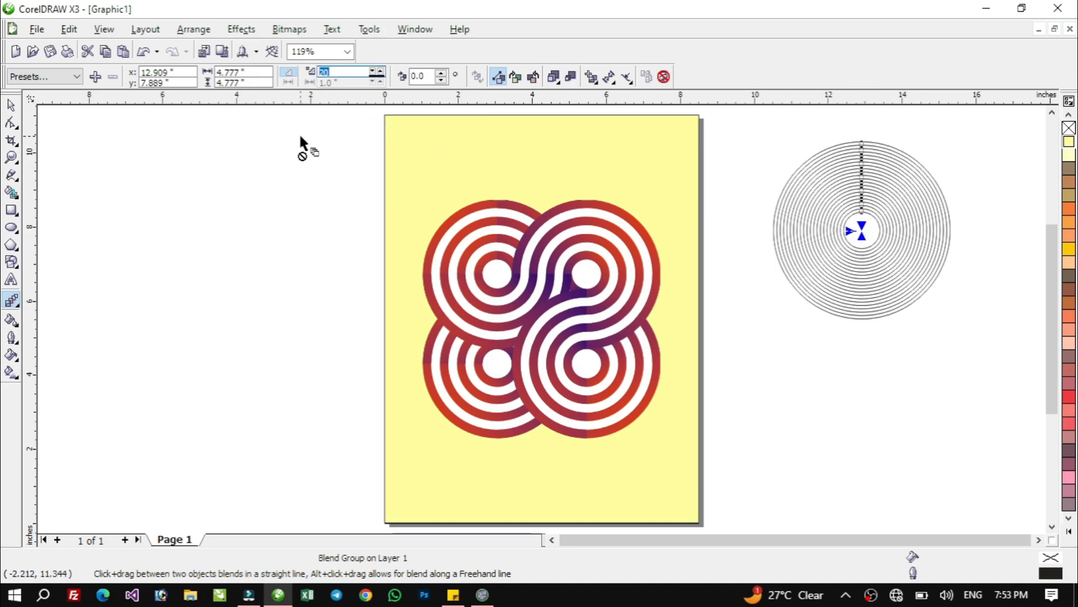
type("6")
key("Return")
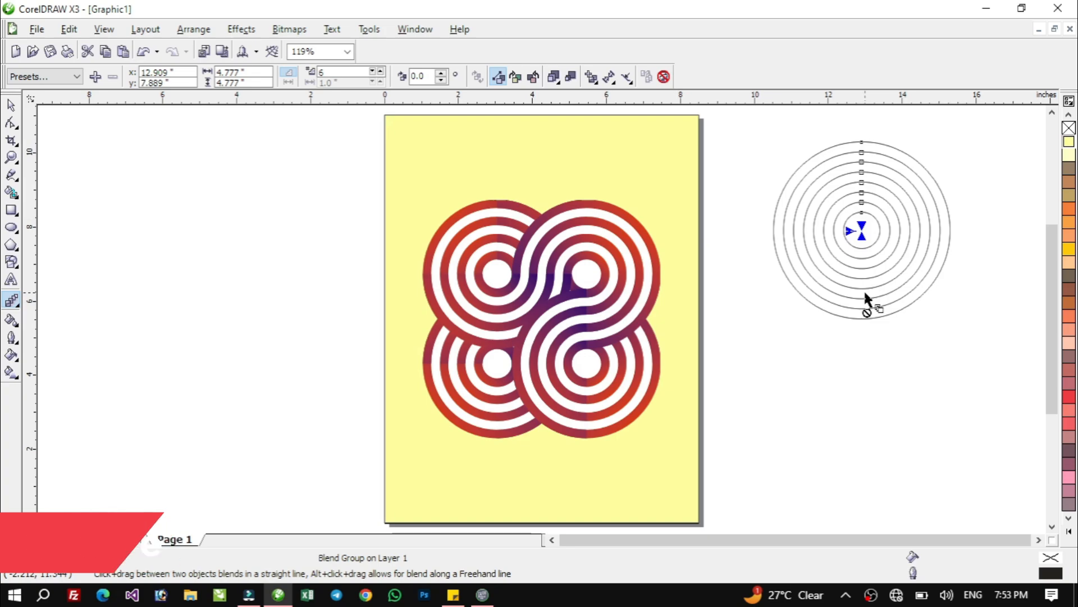
Place a duplicate of the concentric circles below the original and align the centres of both sets on one vertical line
left_click(11, 105)
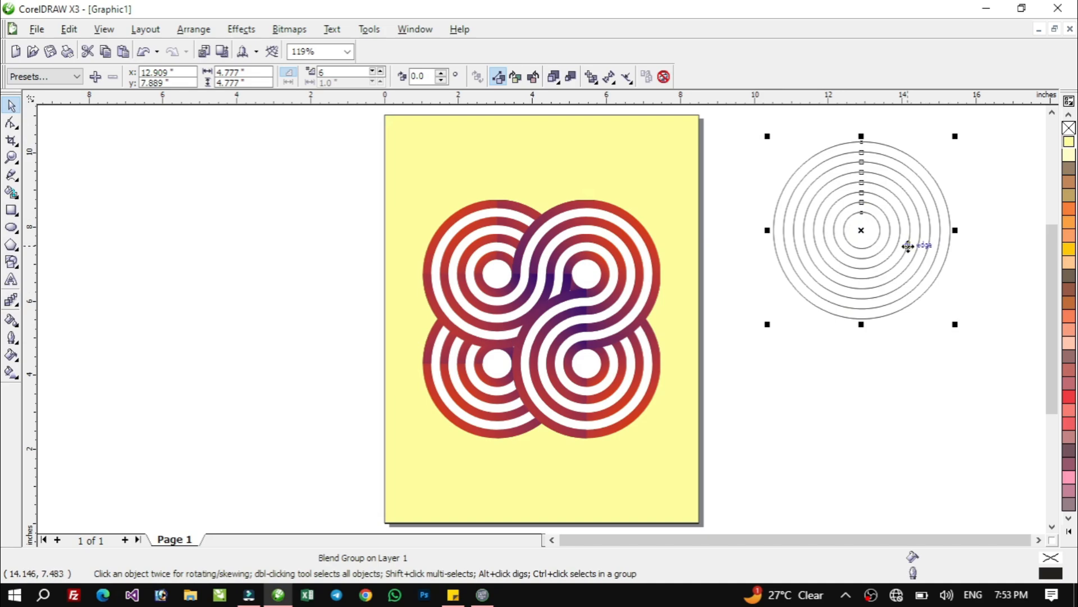
key("ctrl+c")
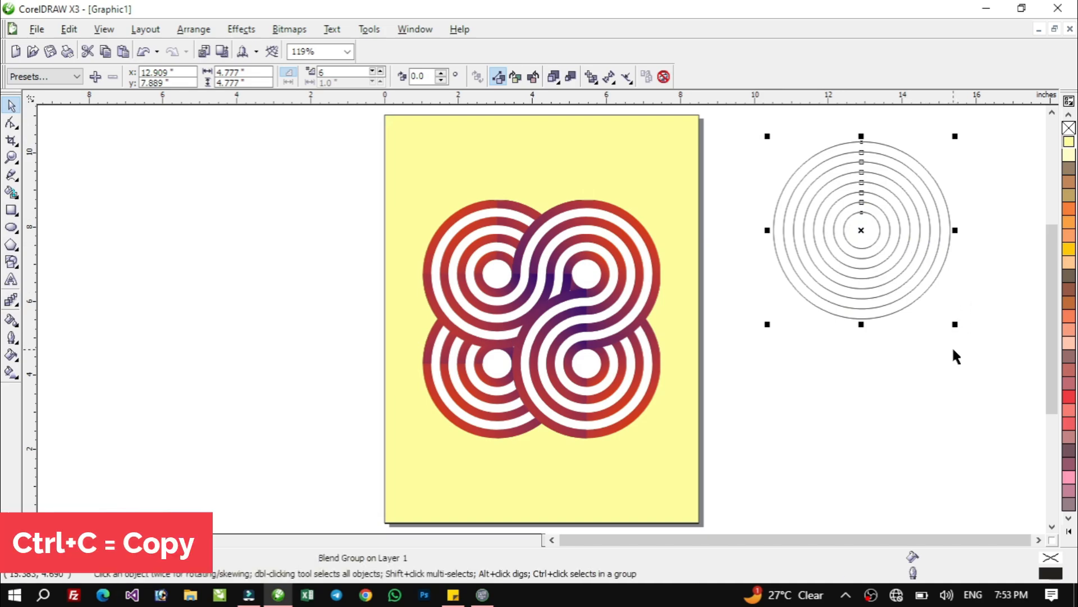
key("ctrl+v")
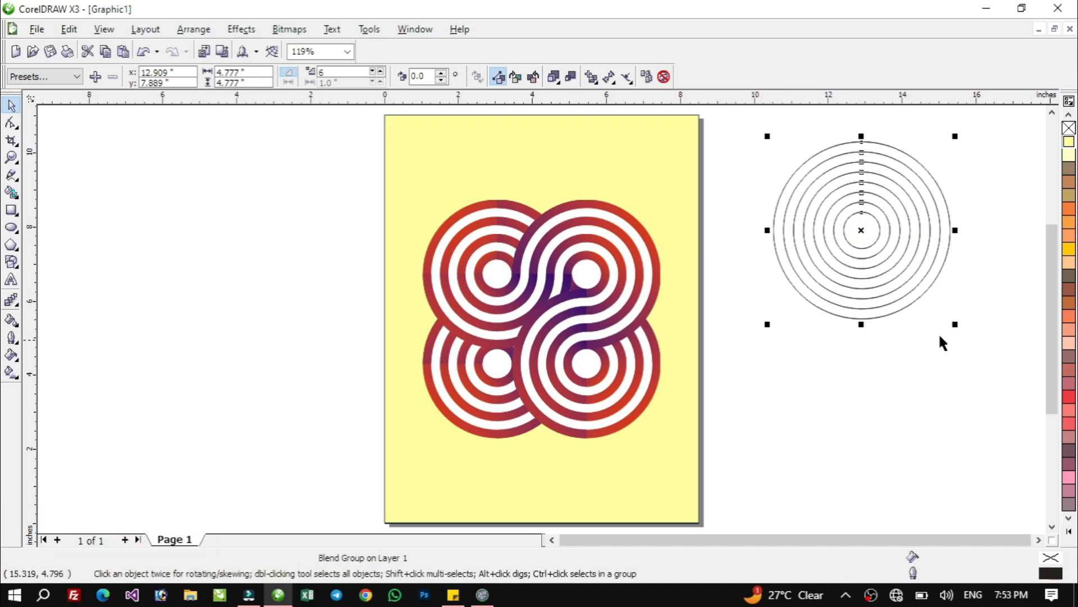
left_click_drag(865, 231, 865, 420)
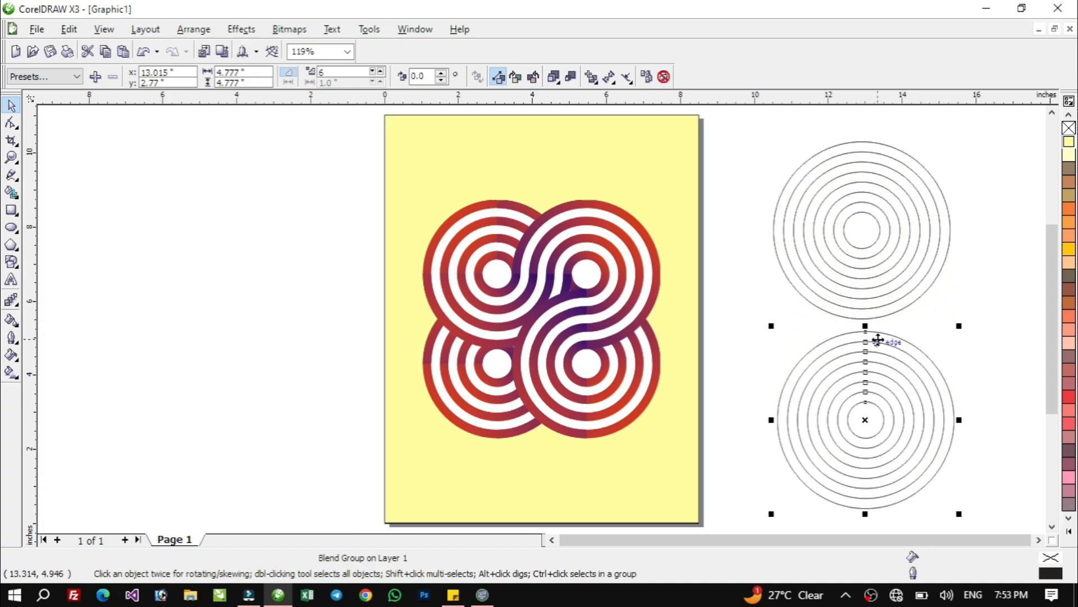
left_click(921, 349)
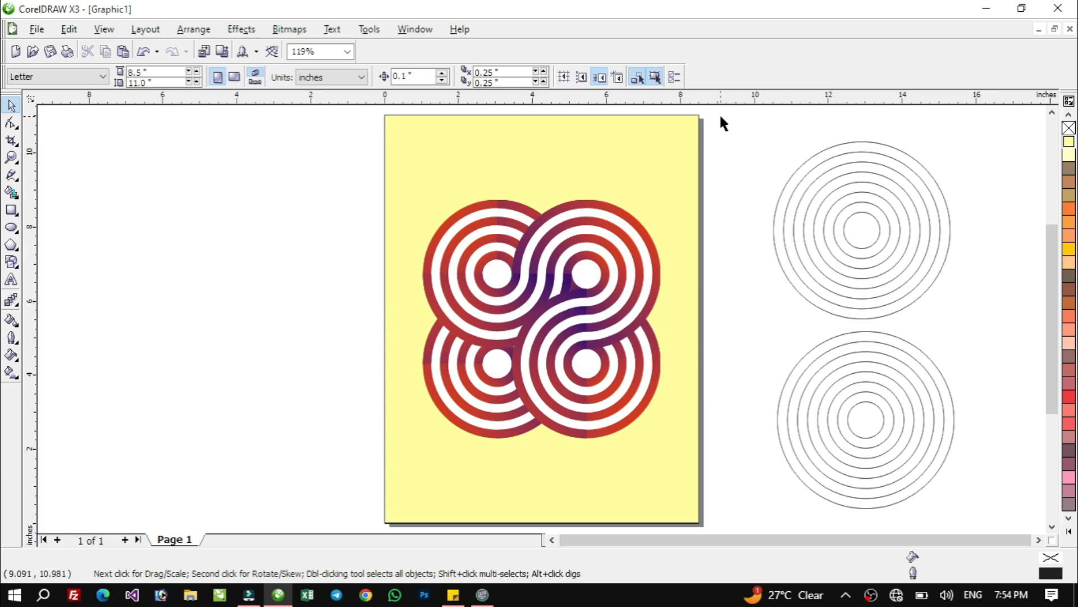
left_click_drag(721, 117, 980, 520)
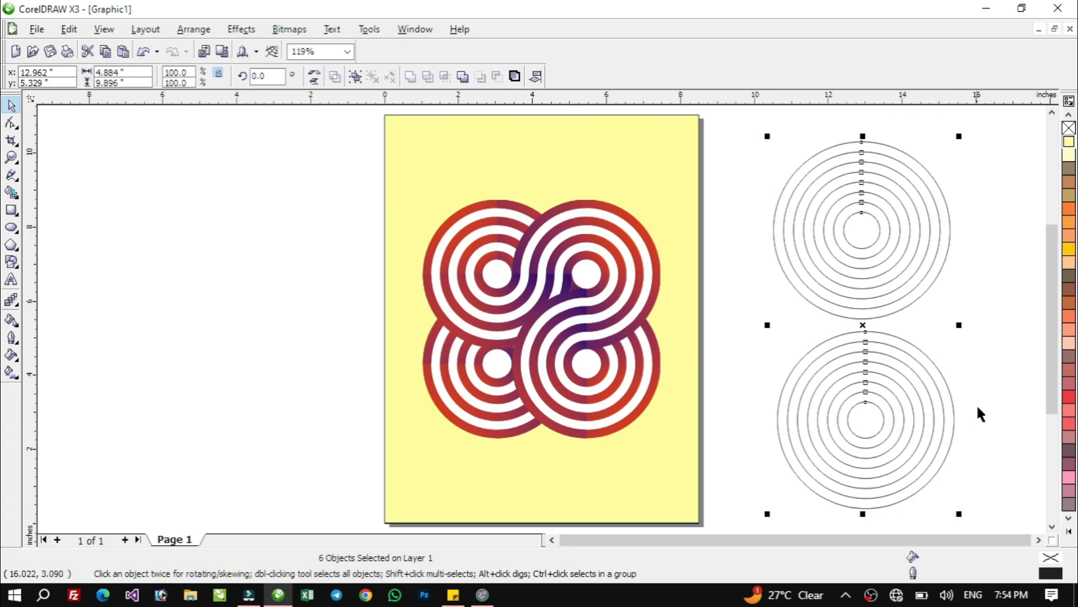
key("c")
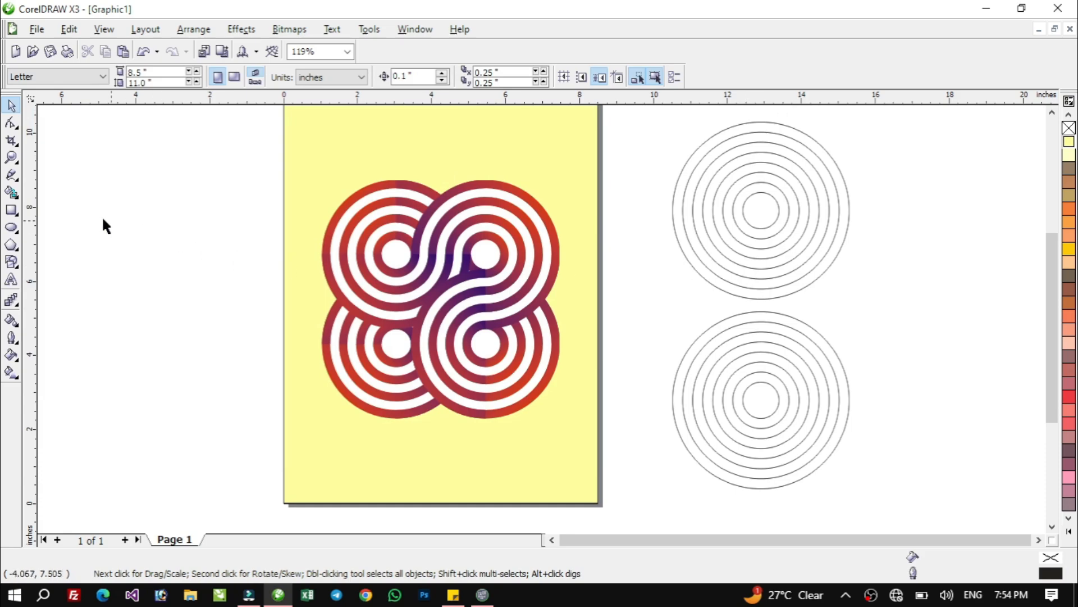
Draw a rectangle about 3.9 by 8.1 inches from the upper circles' centre down past the lower right of the lower set
left_click(11, 212)
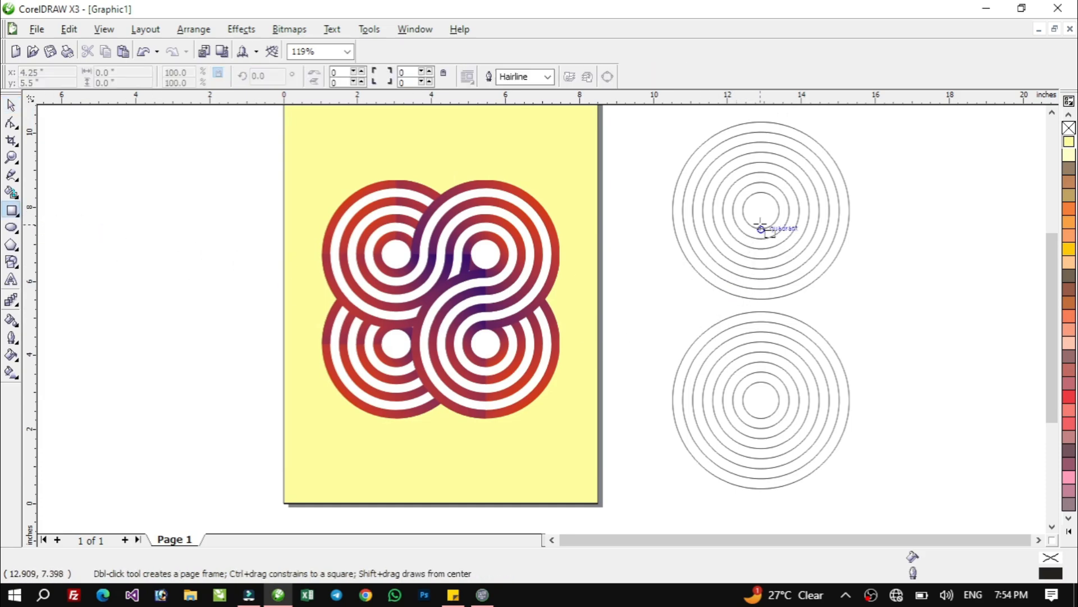
left_click_drag(761, 210, 906, 510)
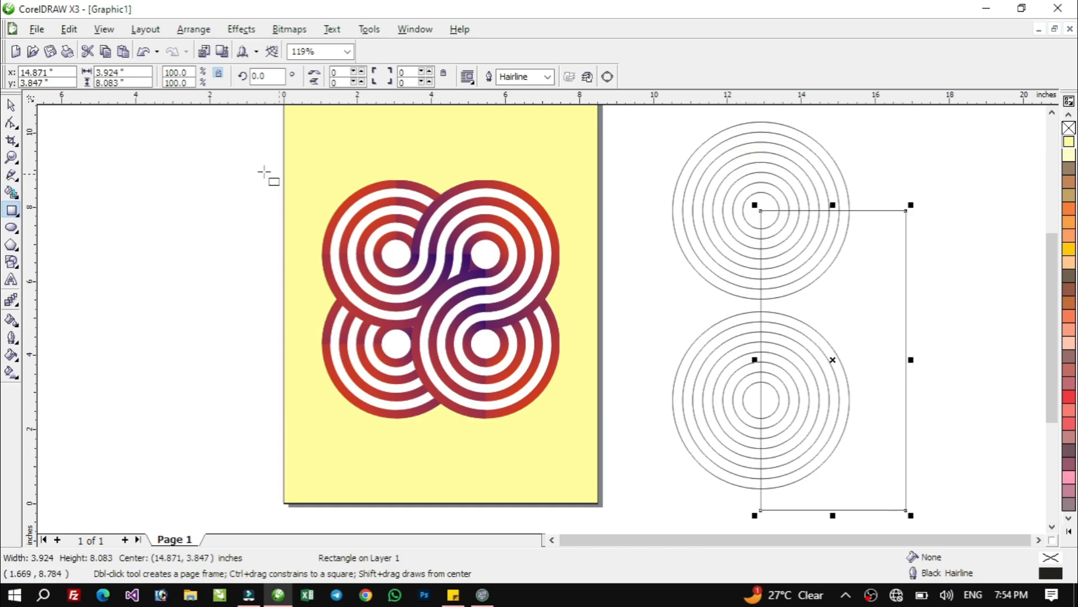
Configure the Smart Fill tool with a specified red fill and an outline width of None
left_click(13, 193)
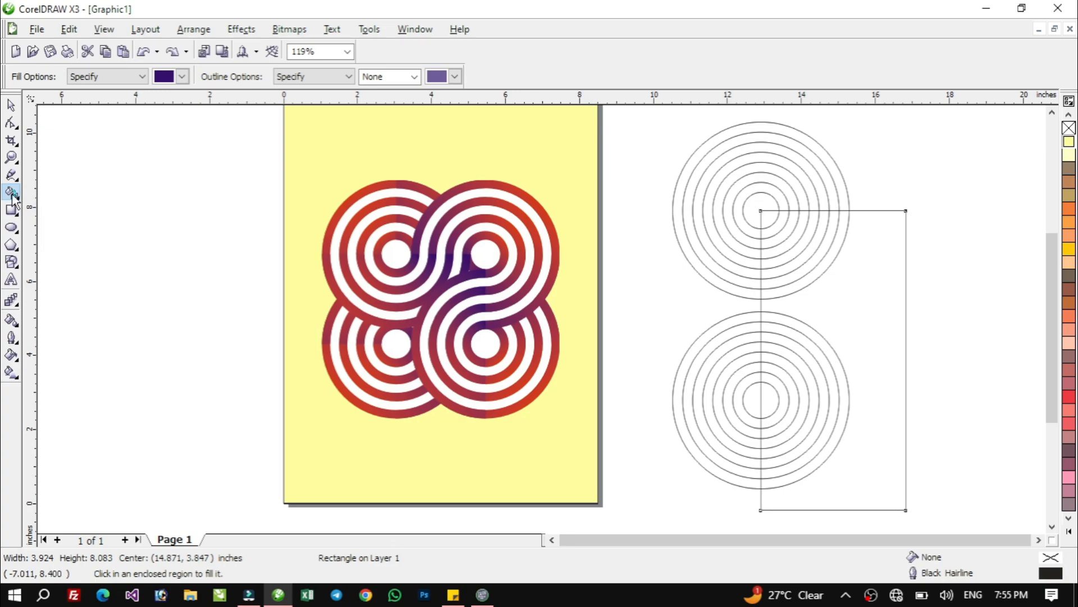
left_click(182, 76)
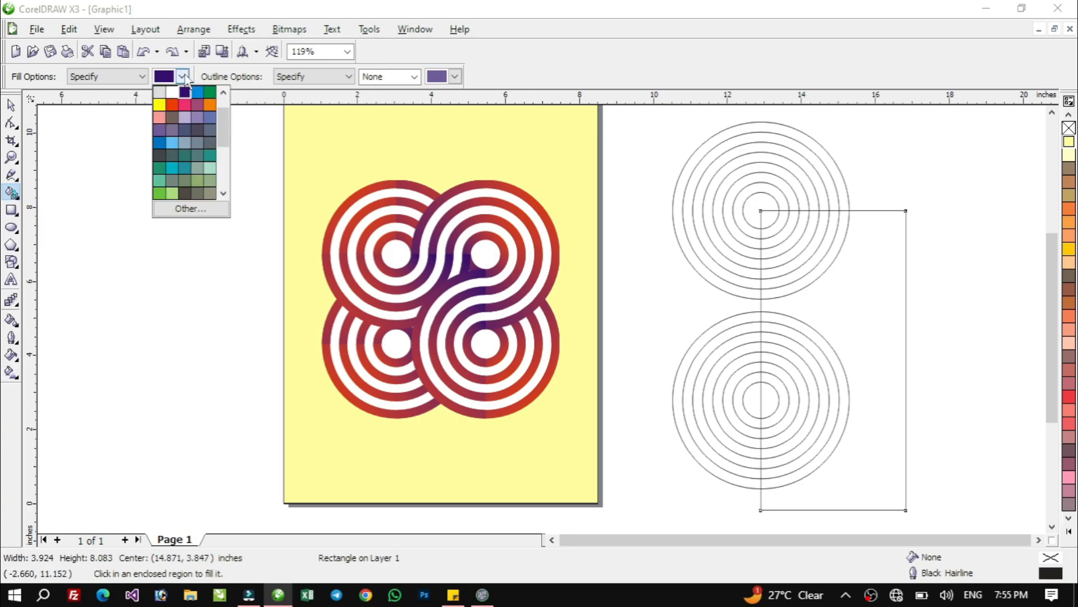
left_click(174, 106)
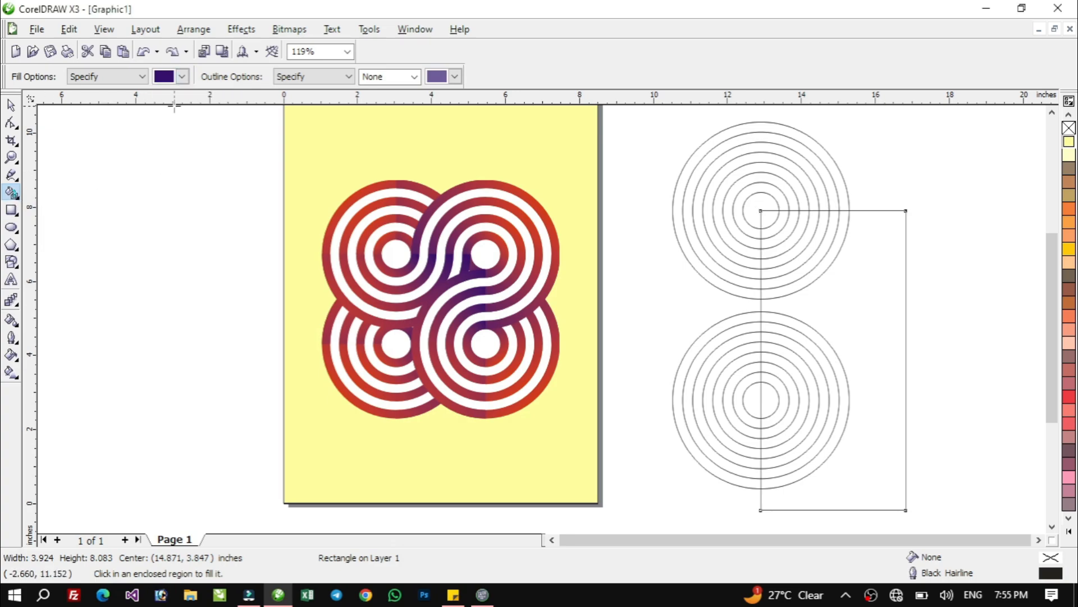
left_click(348, 77)
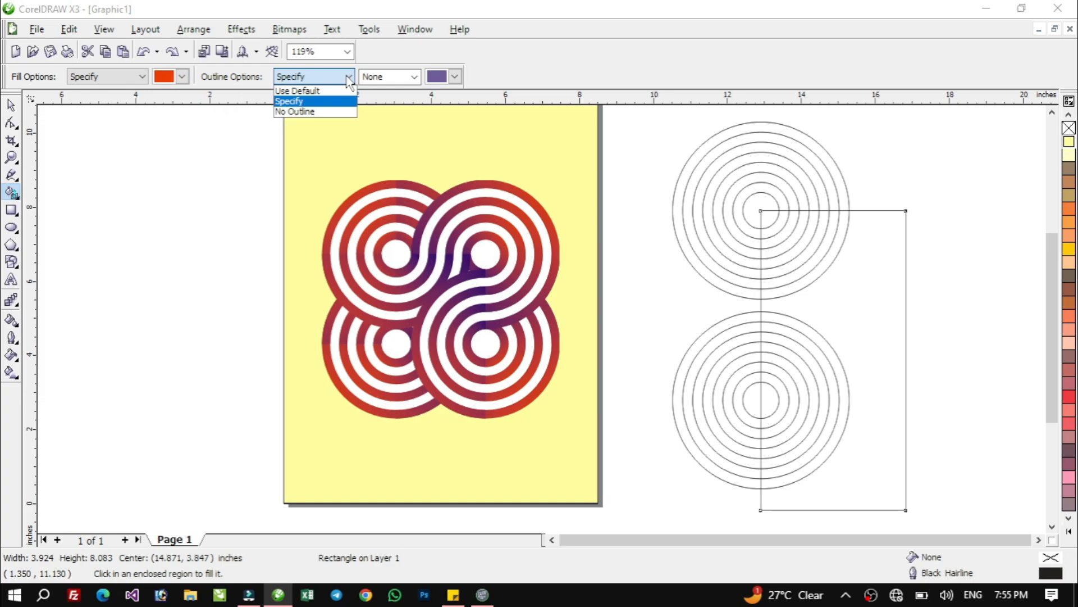
left_click(348, 77)
left_click(455, 77)
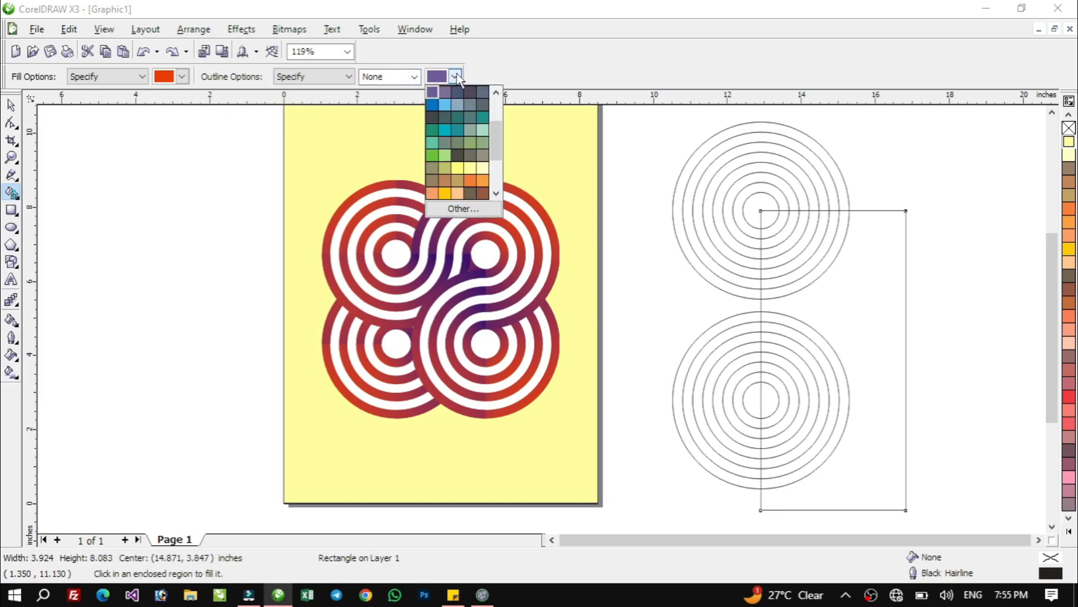
left_click(456, 77)
left_click(415, 77)
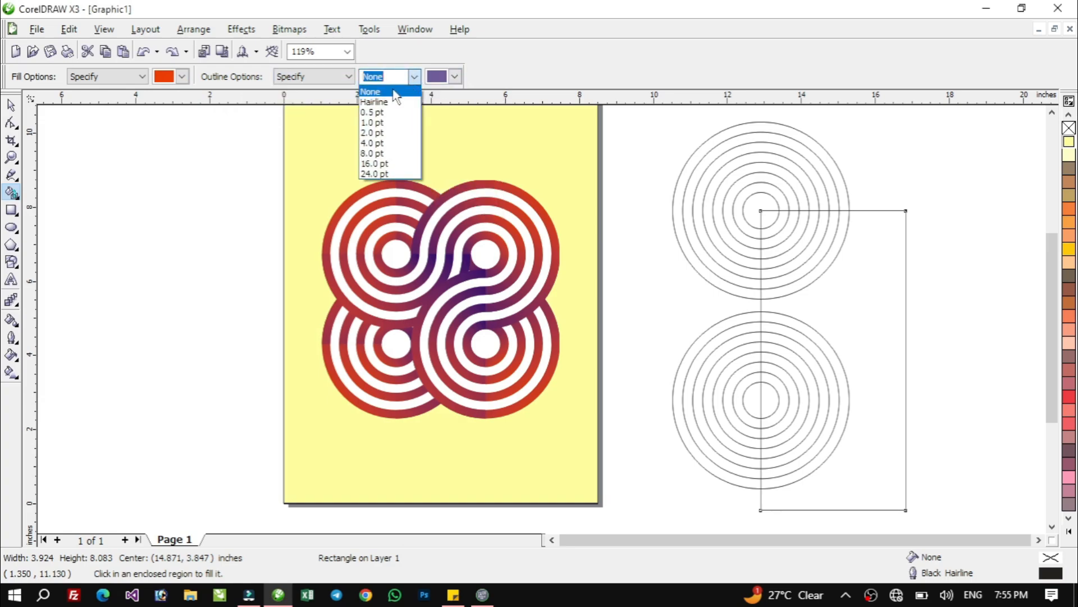
left_click(369, 95)
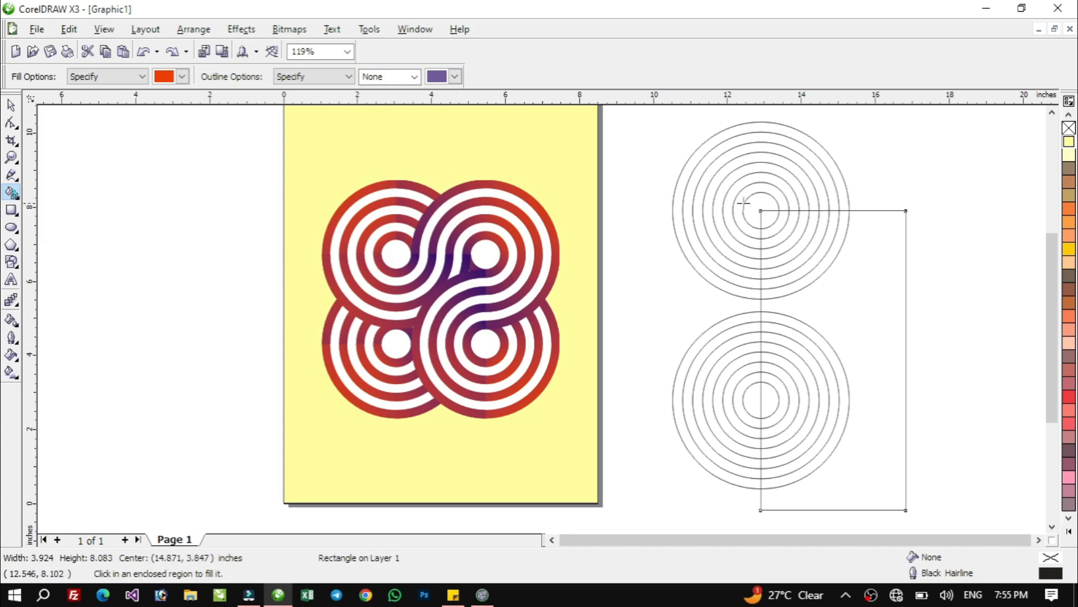
Fill every three-quarter ring and the centre of the upper circle set outside the rectangle with red
left_click(690, 174)
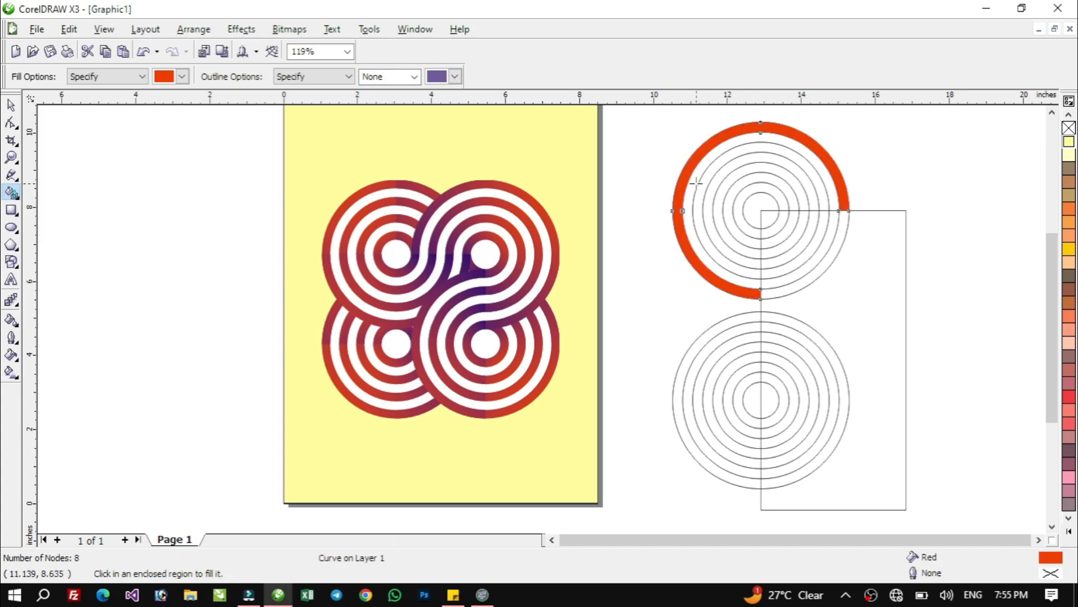
left_click(697, 178)
left_click(710, 179)
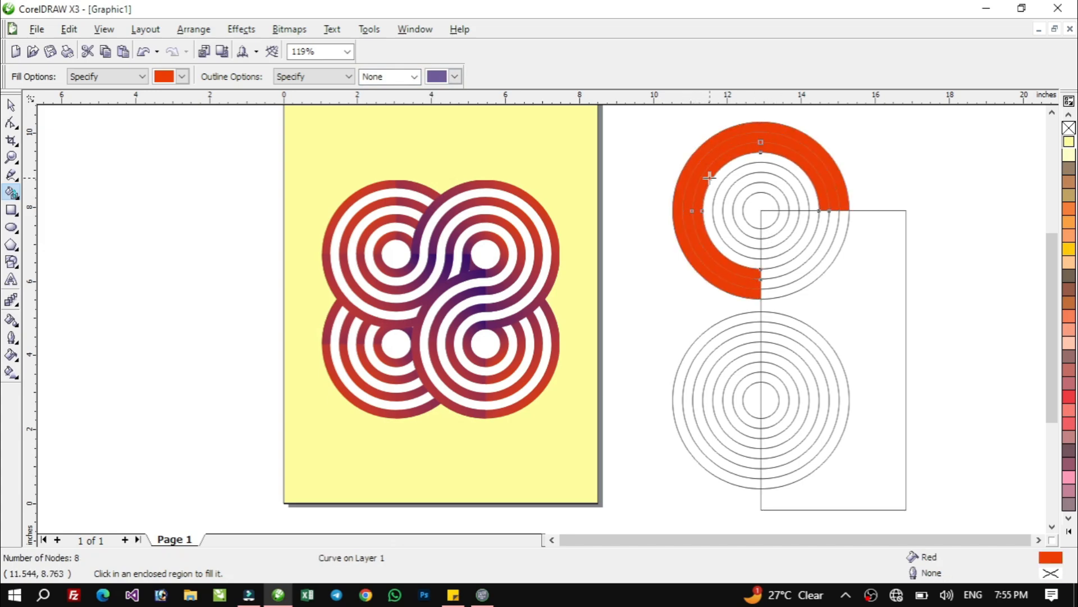
left_click(718, 181)
left_click(725, 187)
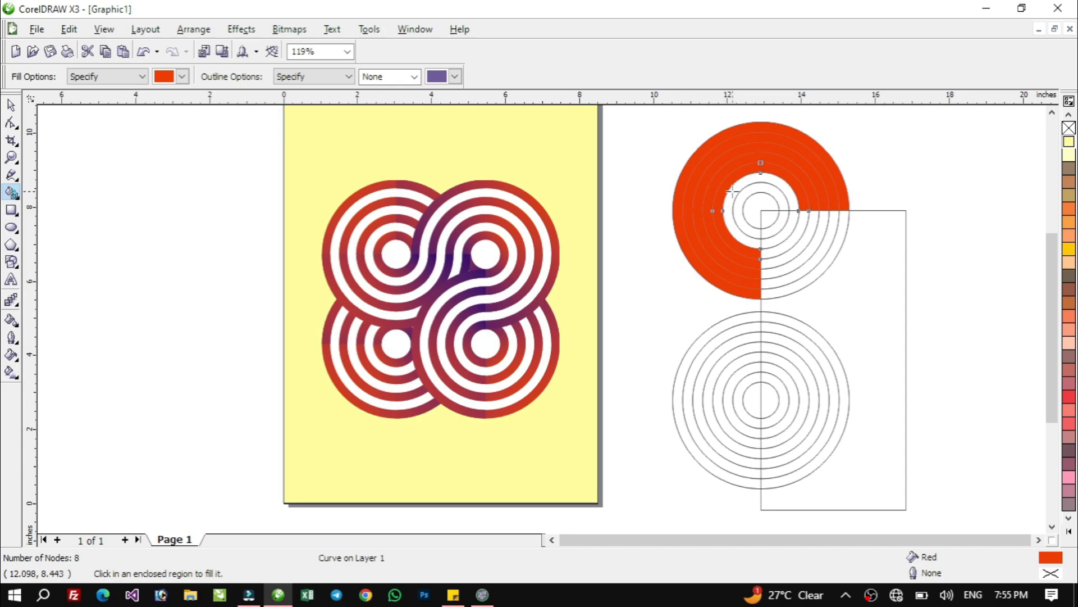
left_click(733, 193)
left_click(742, 199)
left_click(755, 204)
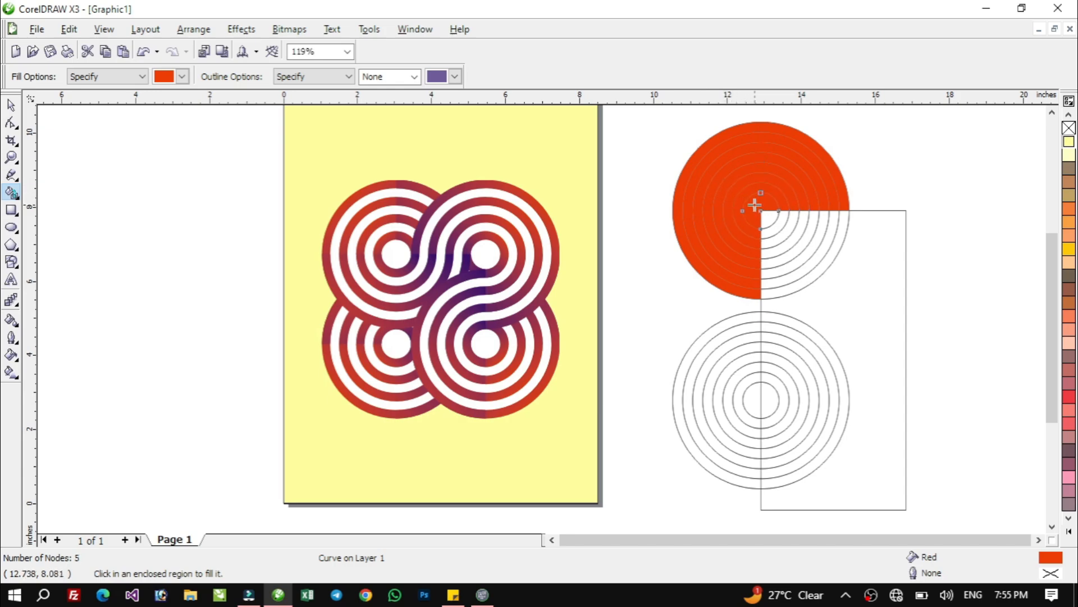
Fill the right half of every ring and the centre of the lower circle set with red
left_click(833, 355)
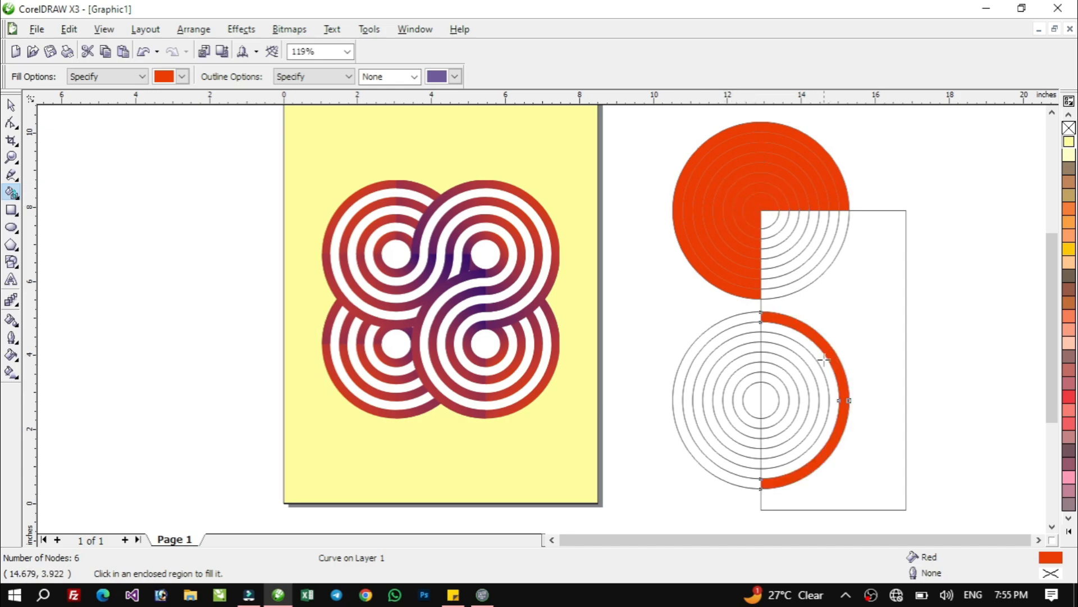
left_click(823, 360)
left_click(812, 364)
left_click(802, 368)
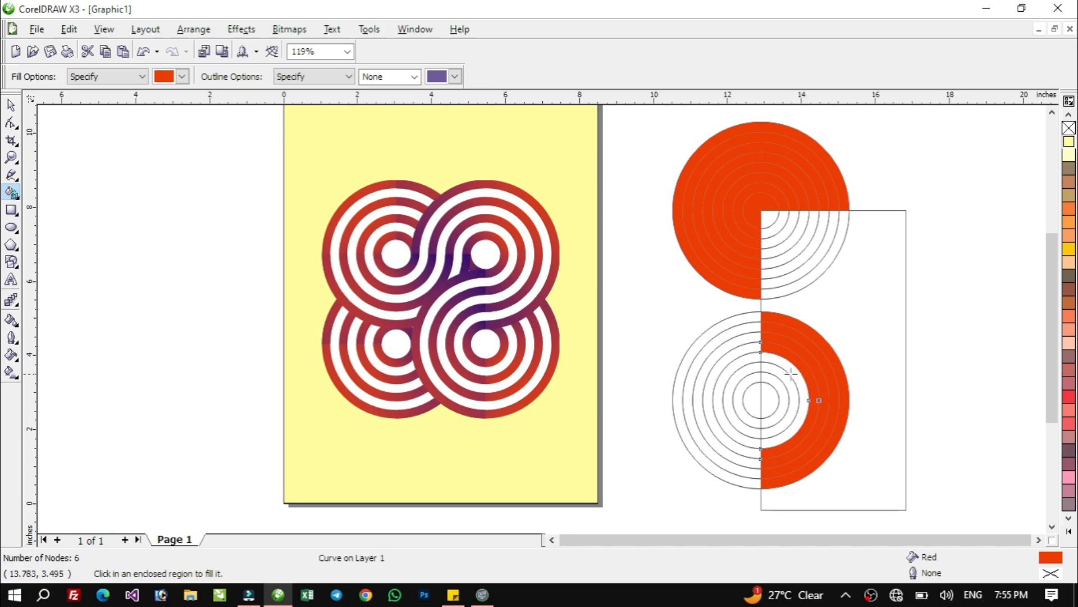
left_click(791, 372)
left_click(783, 379)
left_click(776, 387)
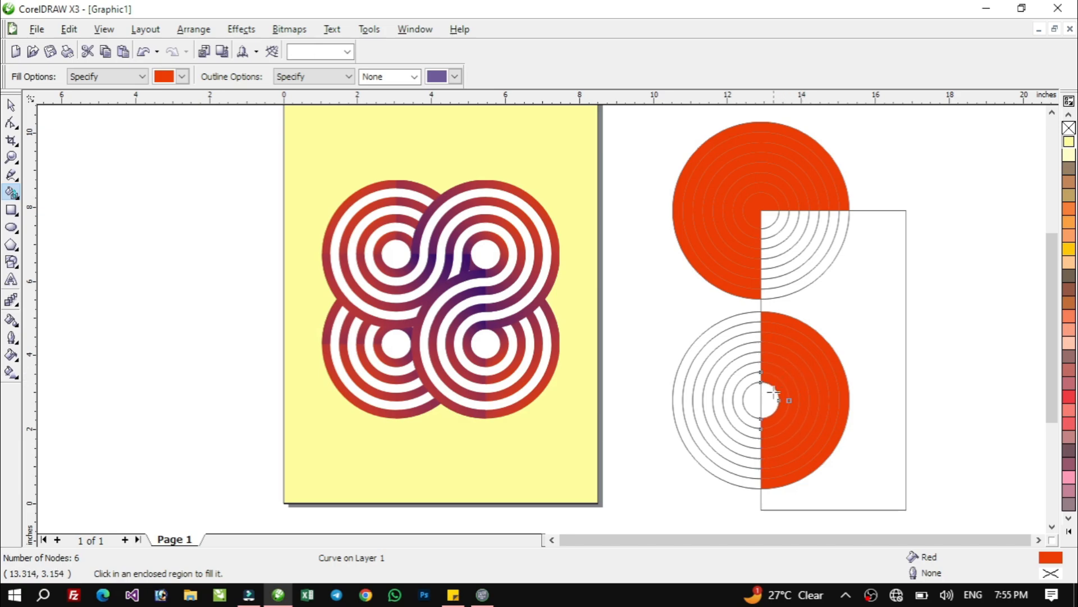
left_click(770, 399)
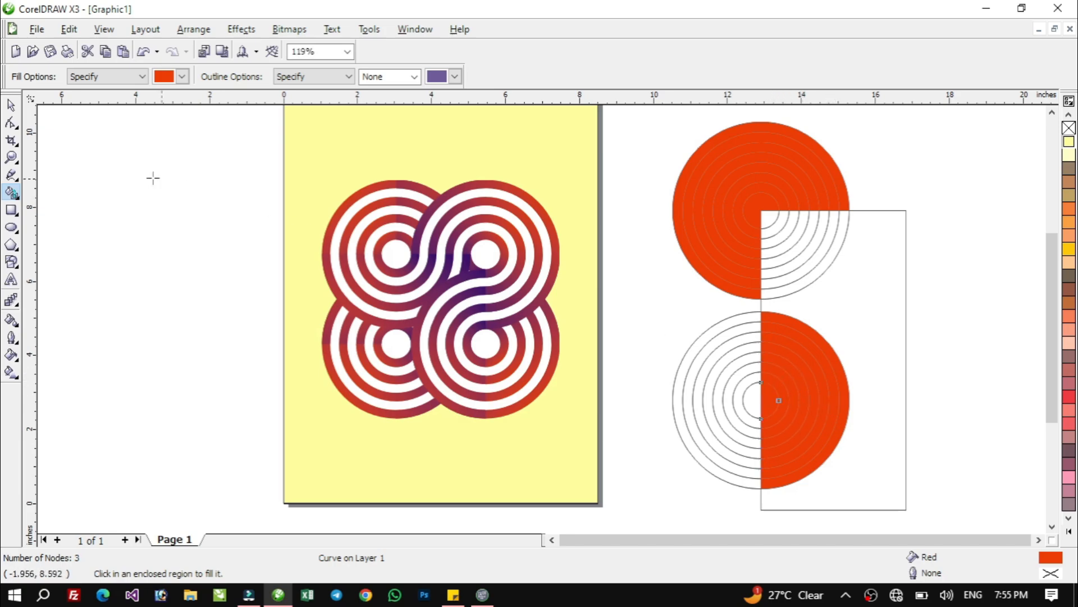
Delete the helper rectangle that overlaps both circle sets
left_click(11, 107)
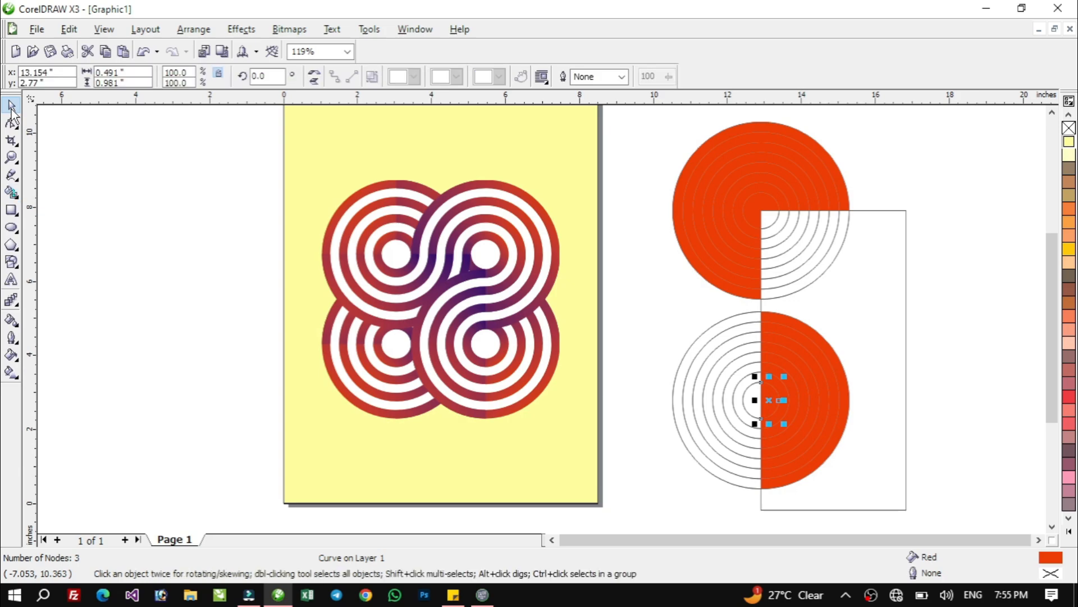
left_click(890, 276)
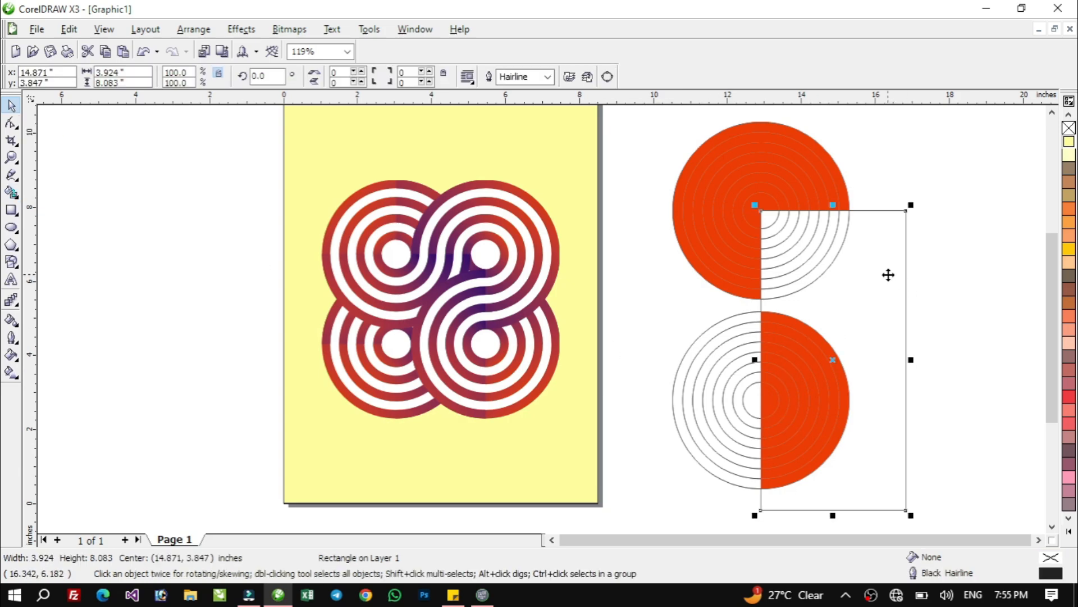
key("Delete")
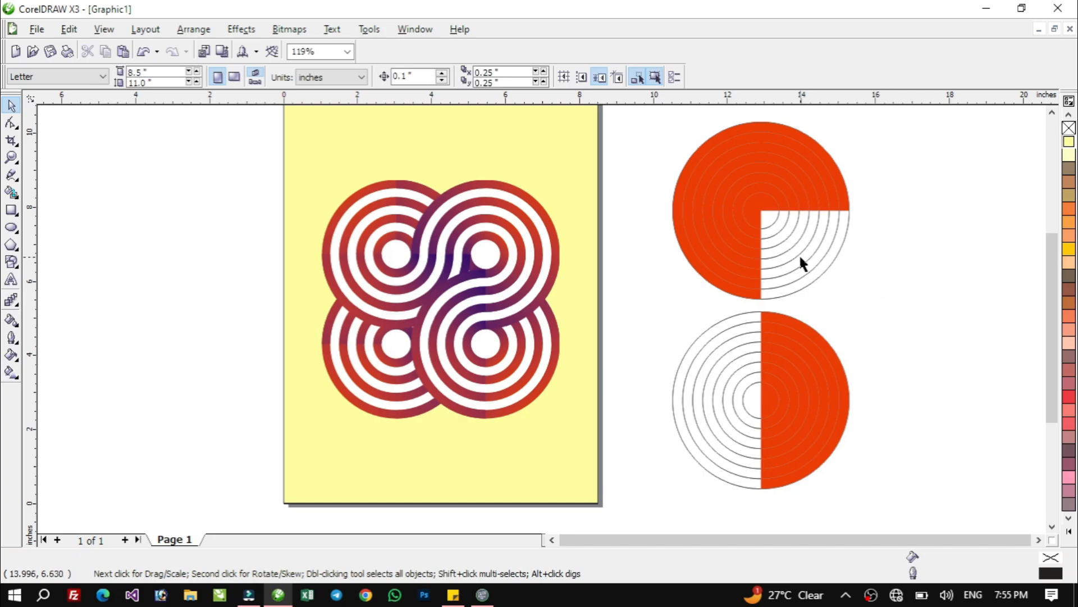
Delete the unfilled blended circle outlines from both the upper and the lower ring set
left_click(808, 248)
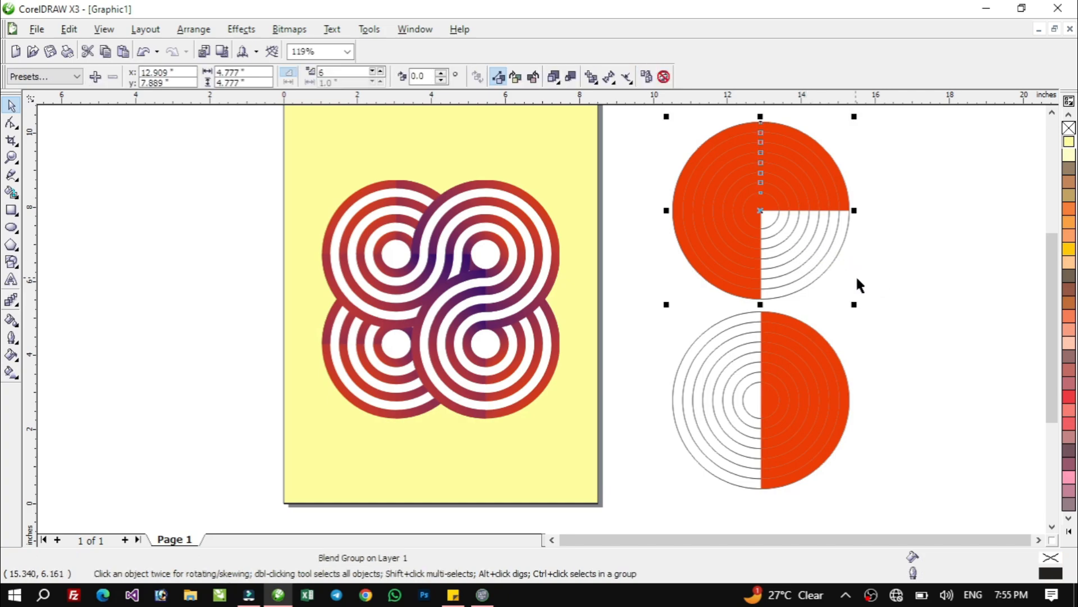
key("Delete")
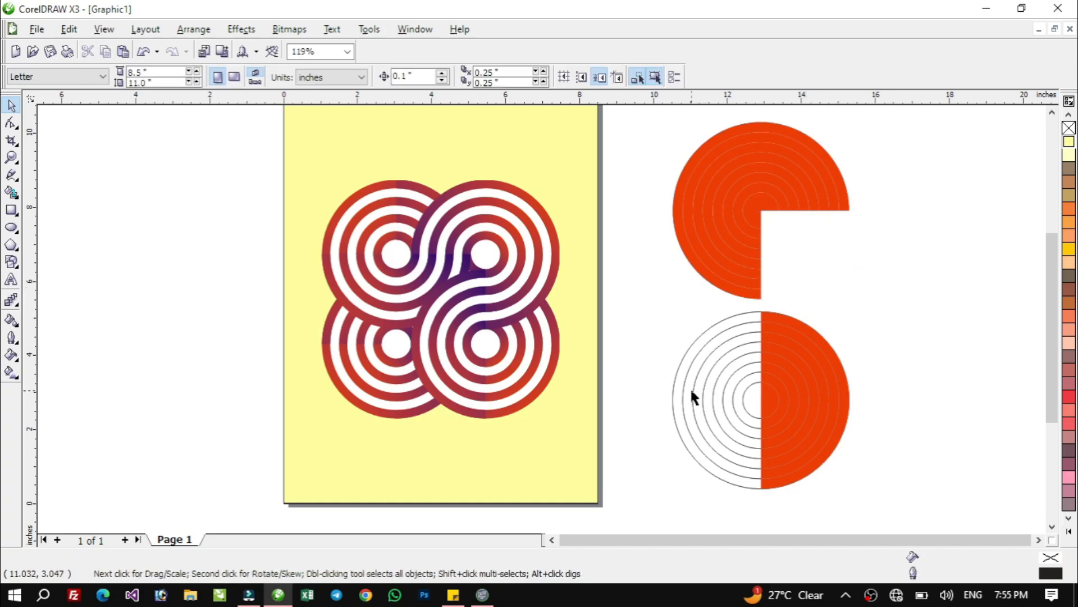
left_click(687, 389)
key("Delete")
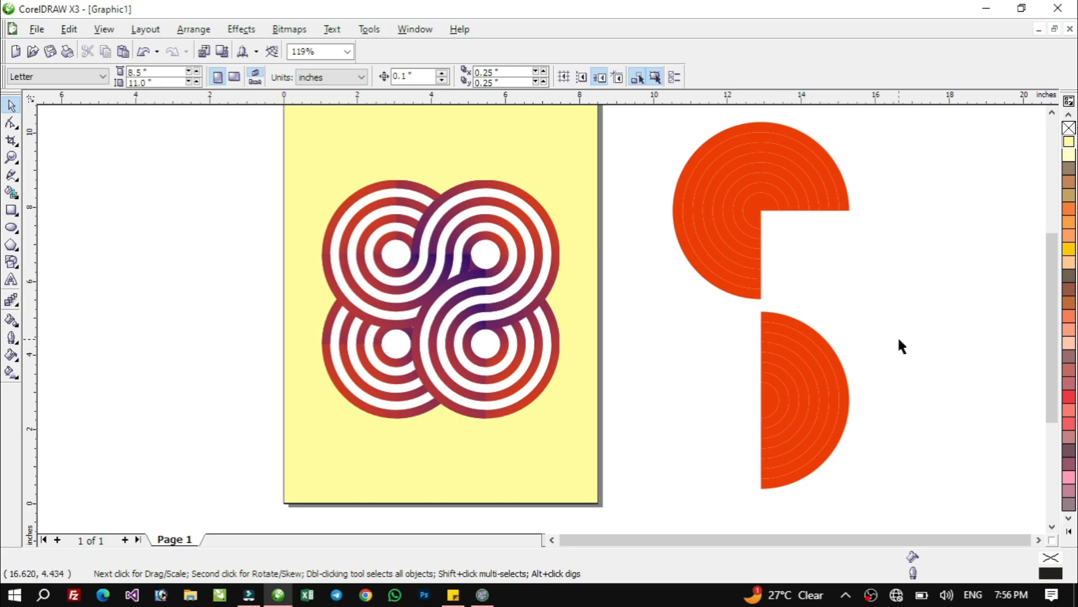
Recolour the centre and every second ring of the upper three-quarter set white, leaving the outermost ring red
left_click(756, 209)
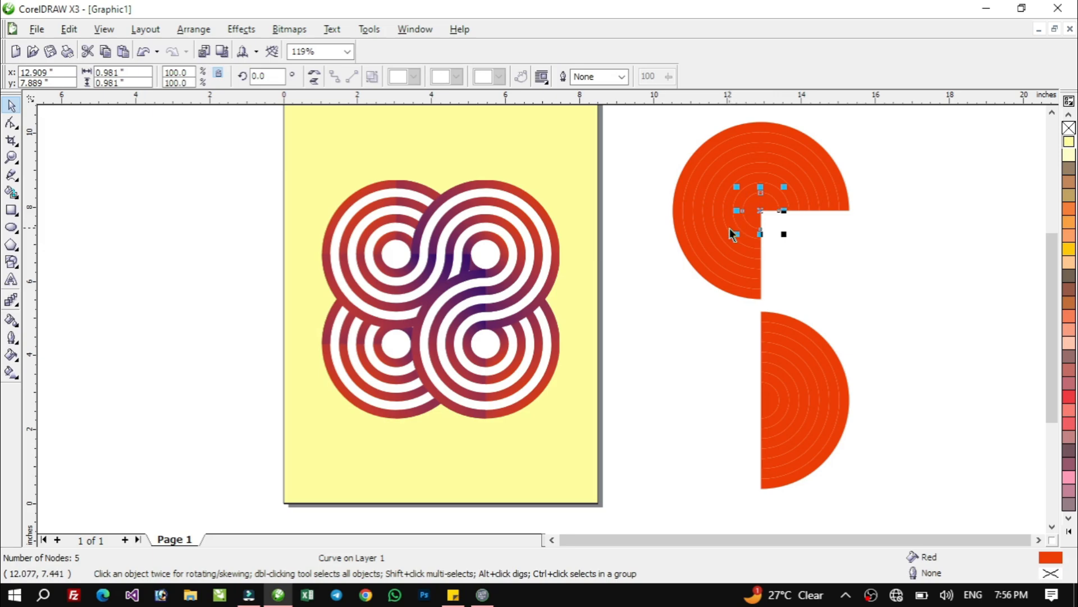
left_click(730, 200, "shift")
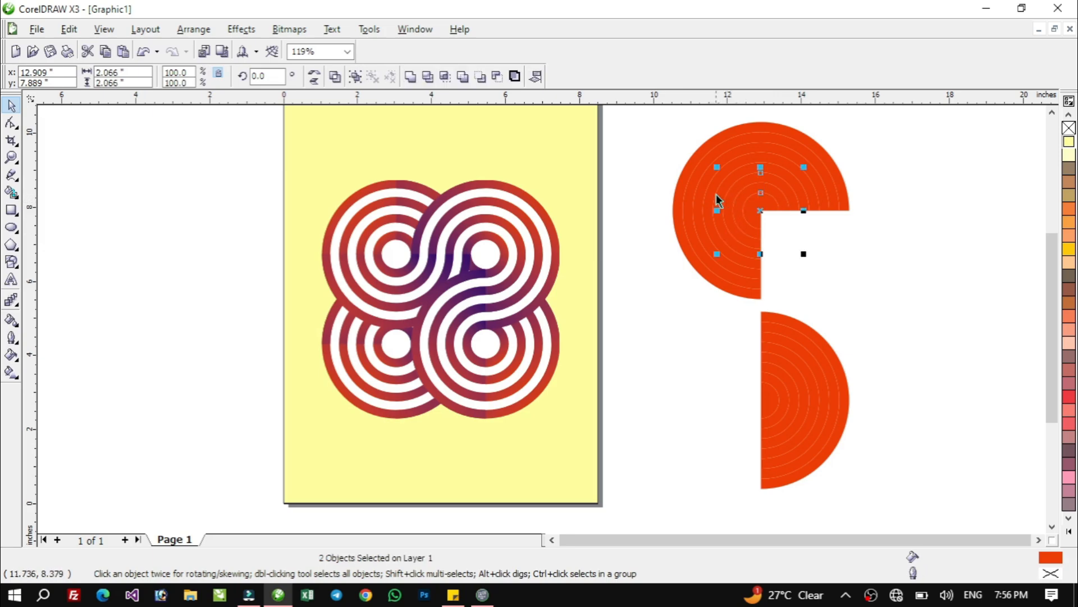
left_click(711, 194, "shift")
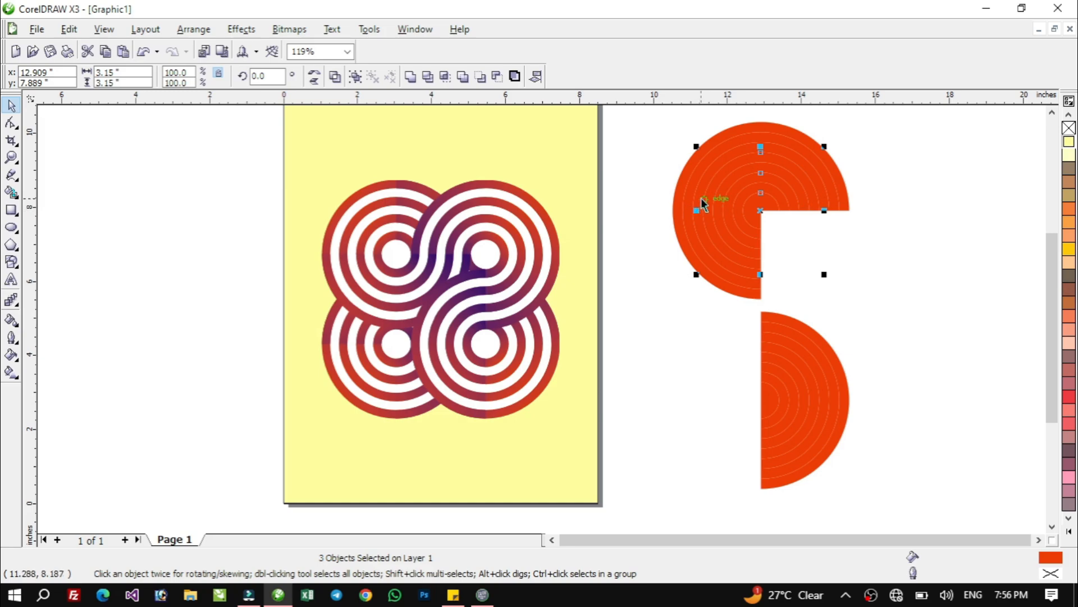
left_click(689, 192, "shift")
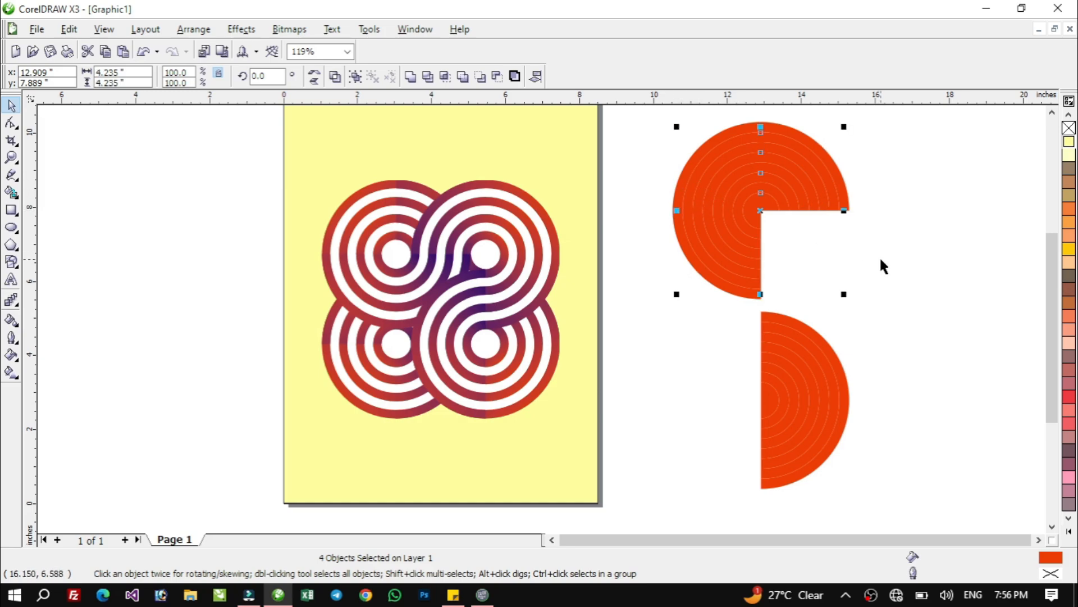
left_click(1069, 532)
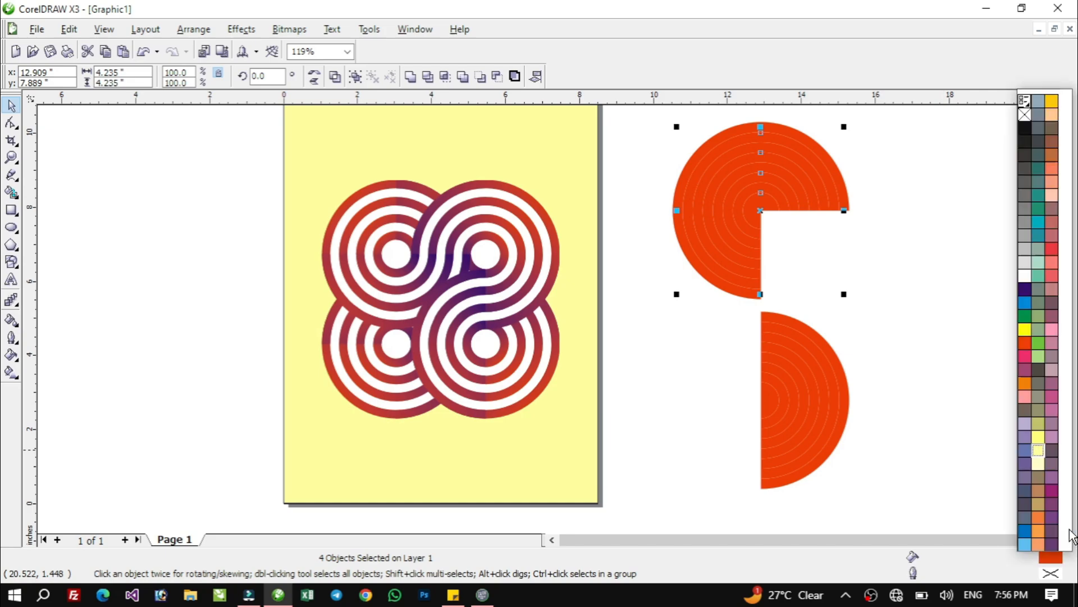
left_click(1025, 278)
left_click(945, 272)
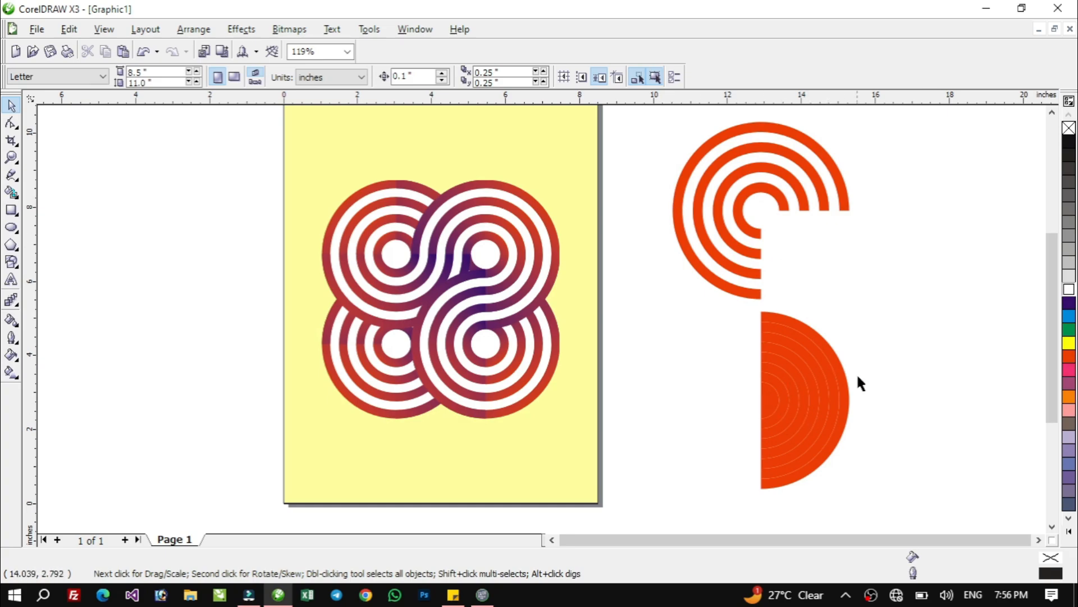
Recolour the centre and every second half ring of the lower set white, leaving the outermost half ring red
left_click(770, 399)
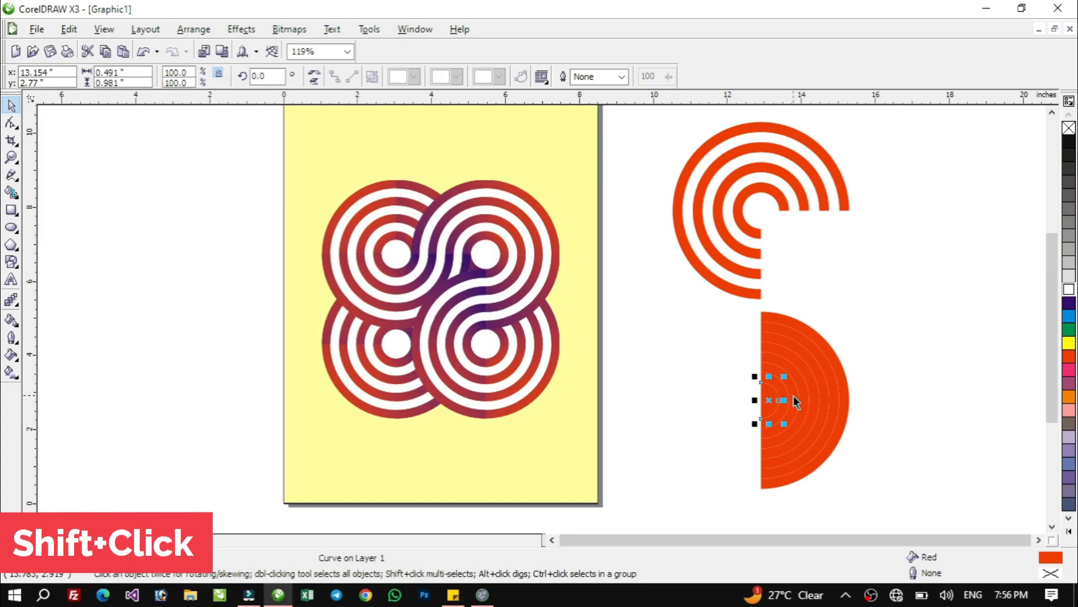
left_click(794, 402, "shift")
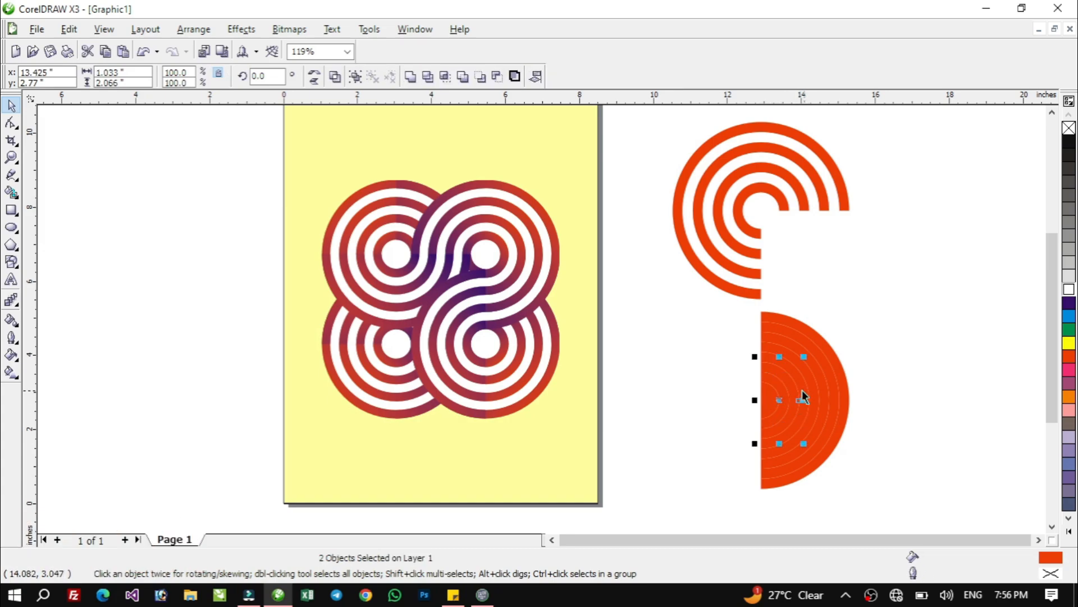
left_click(816, 387, "shift")
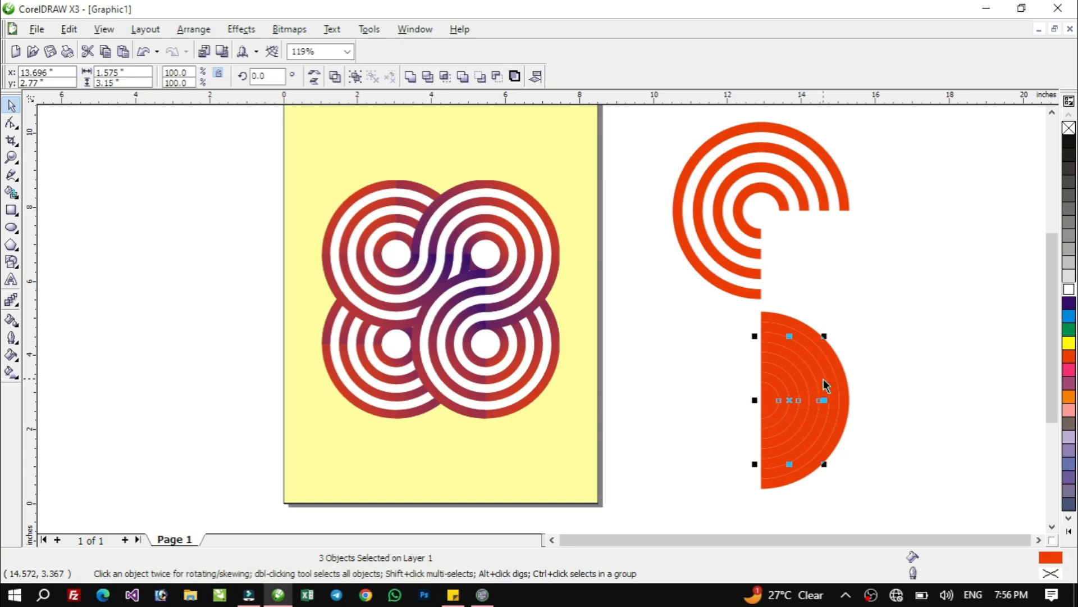
left_click(831, 373, "shift")
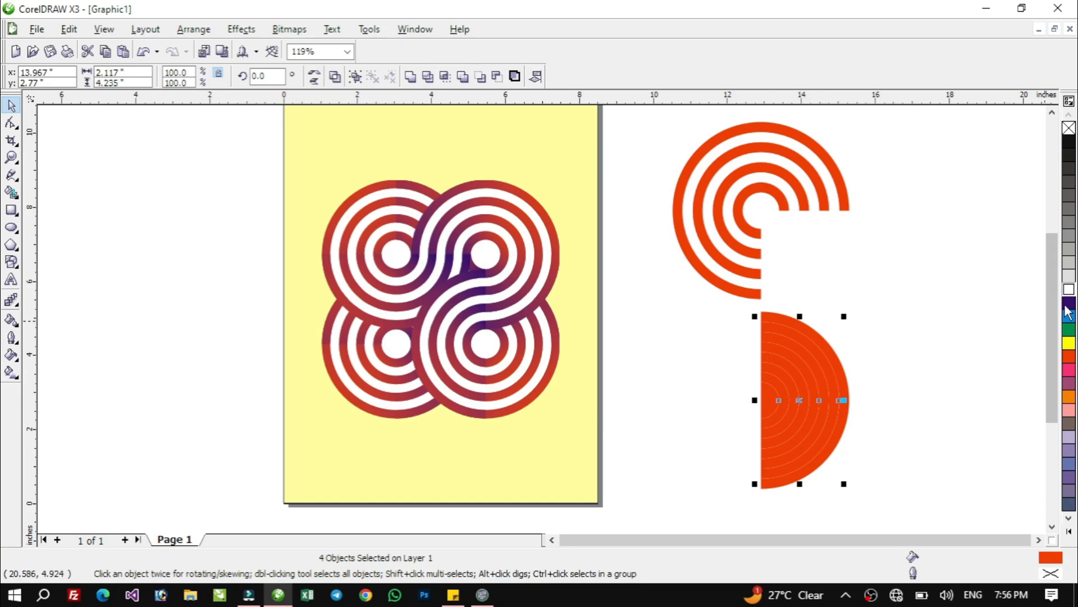
left_click(1073, 290)
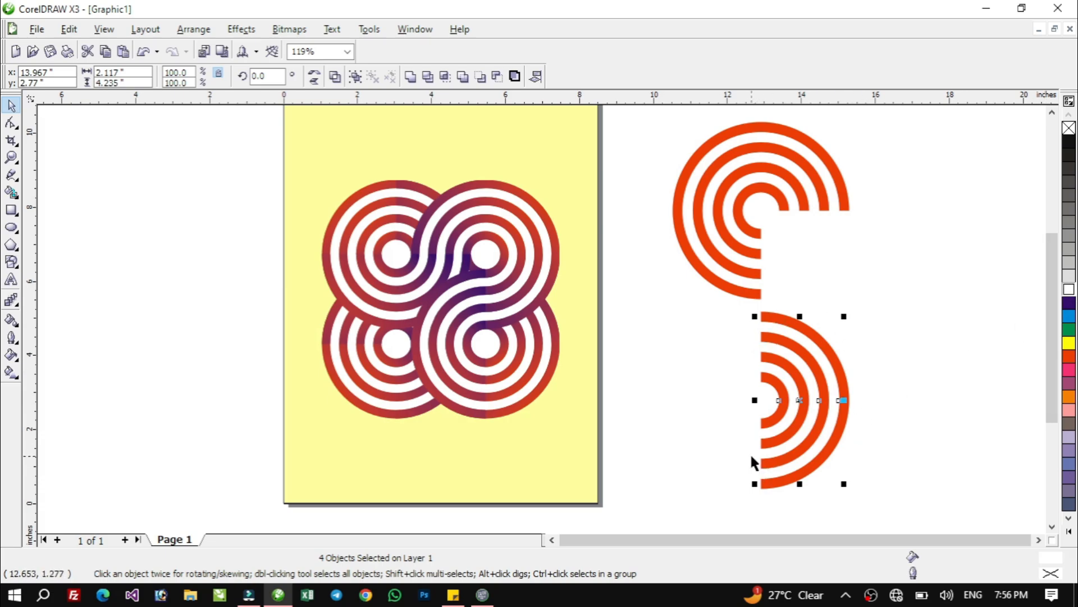
Give the four red half rings of the lower set a linear two-color fountain fill from red to dark purple at angle 0
key("ctrl+z")
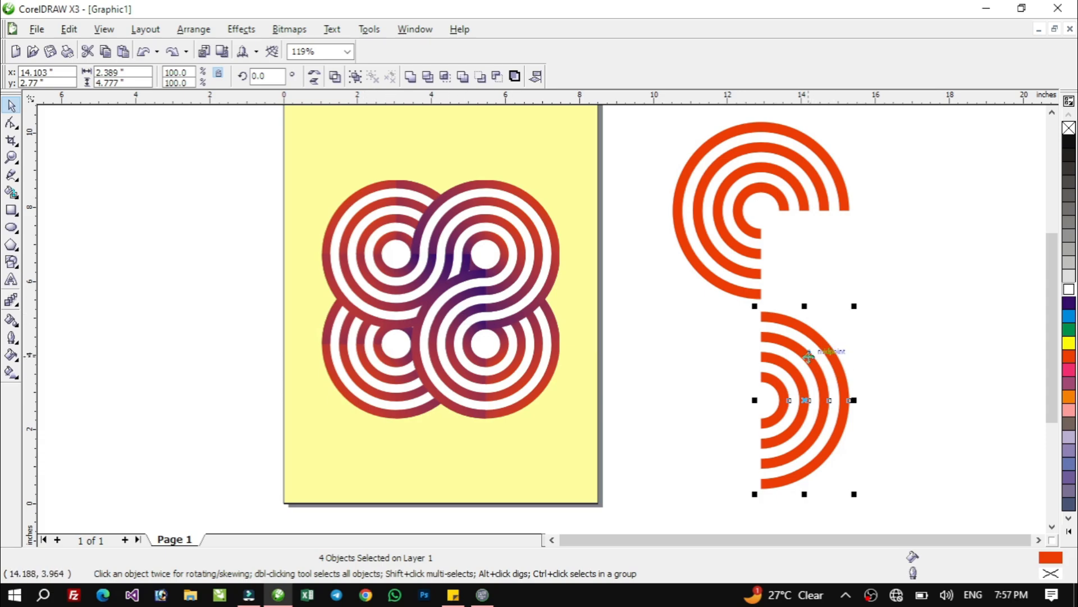
key("F11")
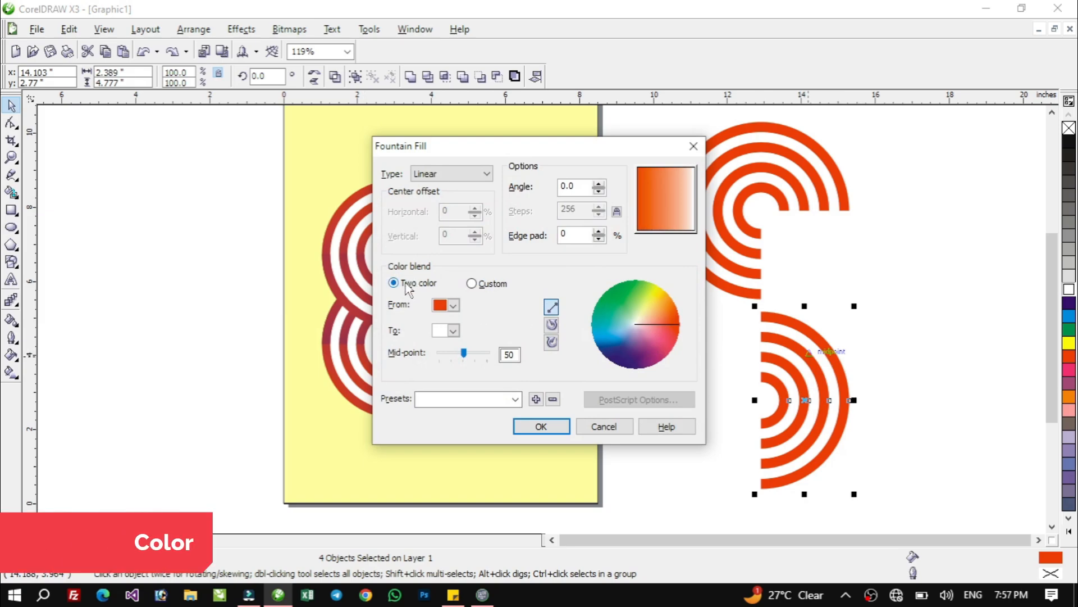
left_click(453, 306)
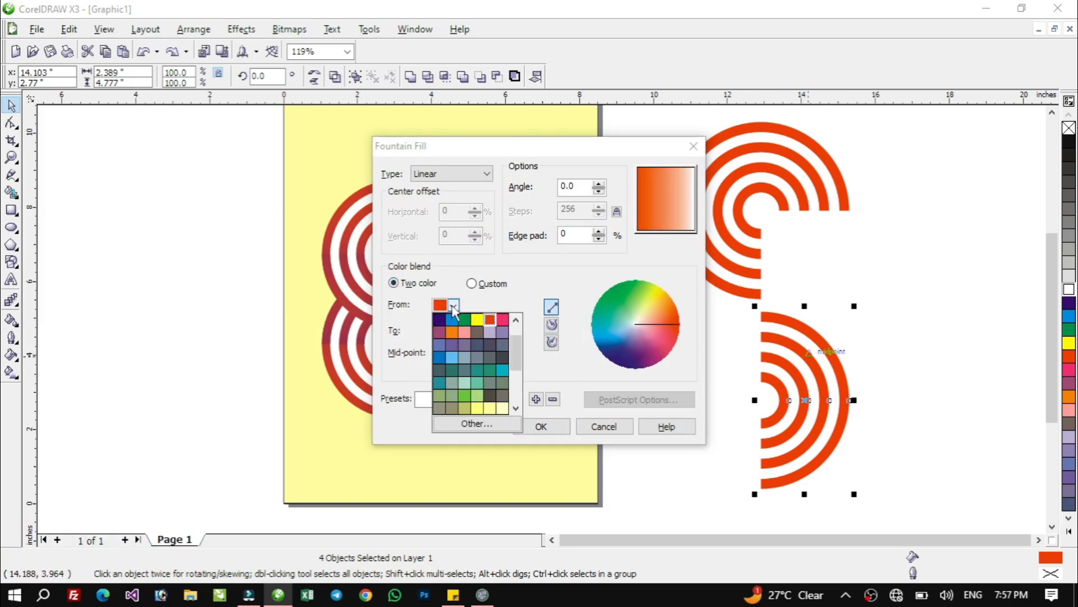
left_click(491, 318)
left_click(452, 331)
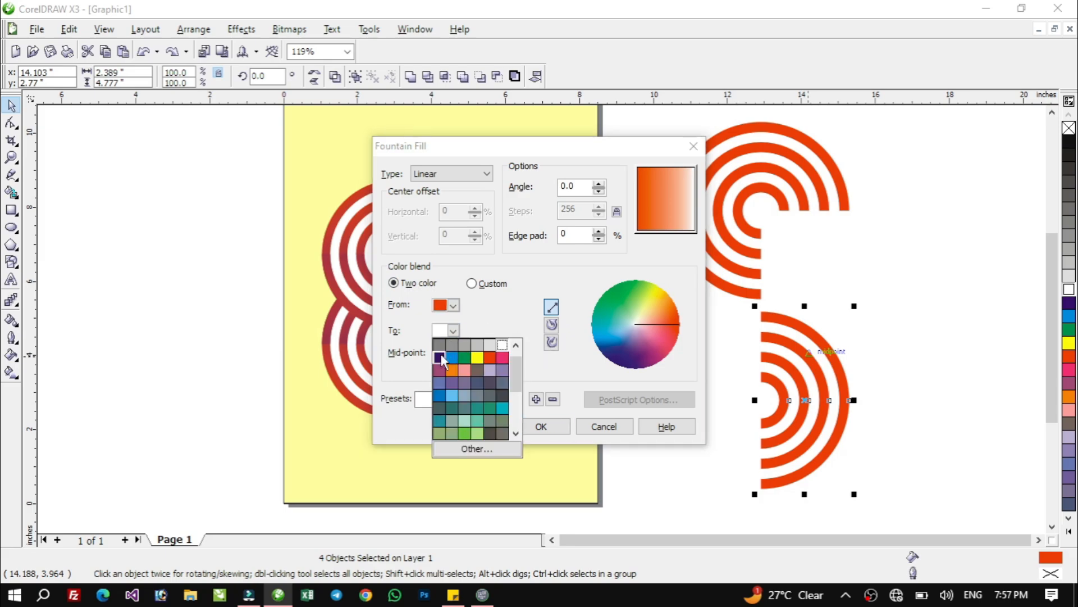
left_click(439, 357)
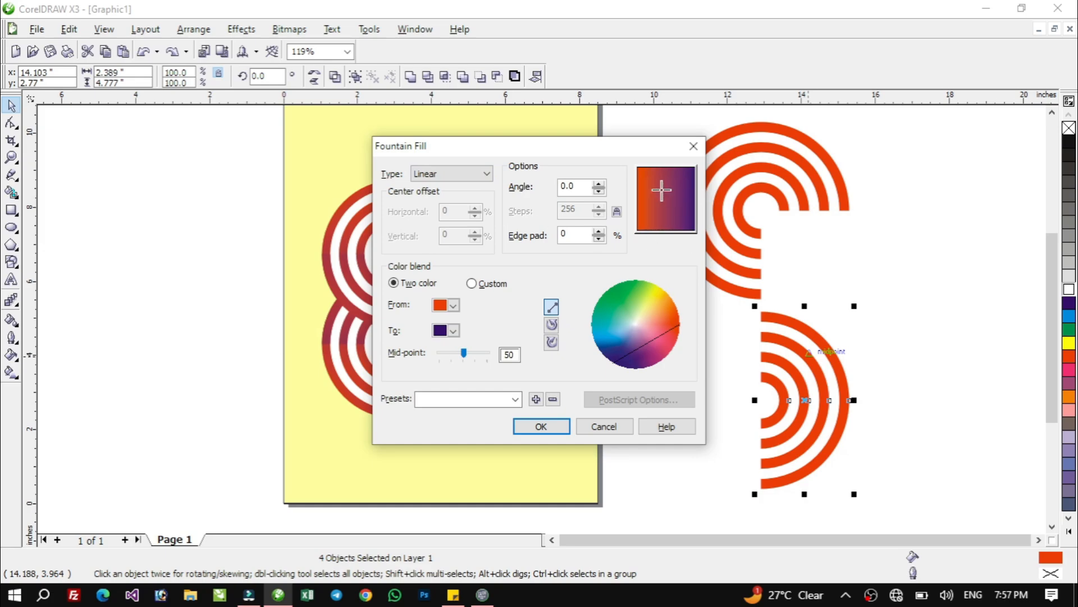
left_click_drag(677, 208, 712, 195)
left_click_drag(565, 192, 531, 196)
type("0")
left_click(541, 426)
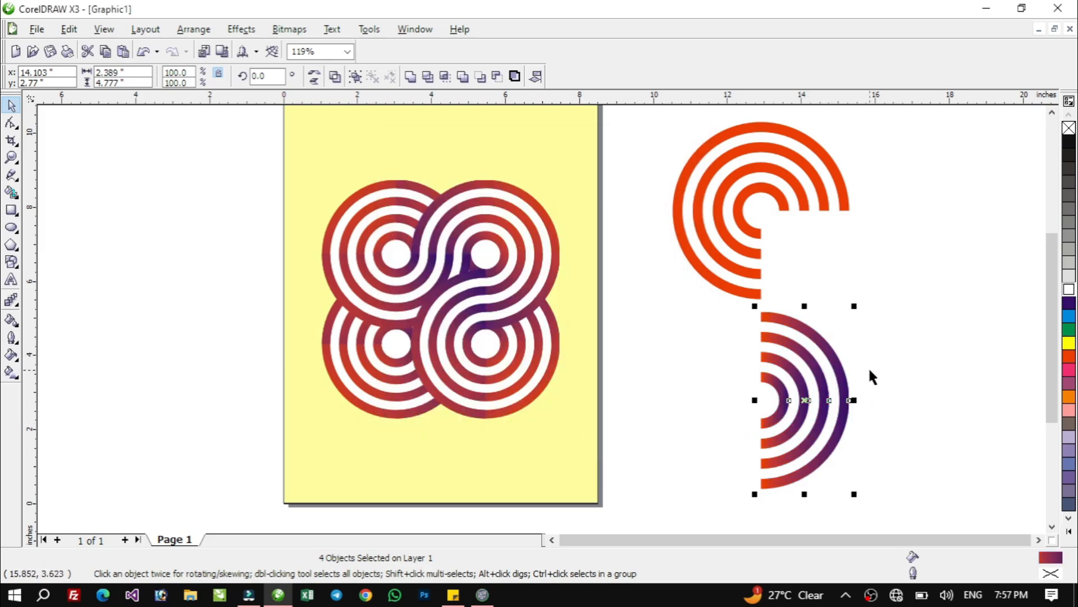
Apply a linear two-color fountain fill from red to dark purple to the four red three-quarter rings of the upper set
left_click(746, 202)
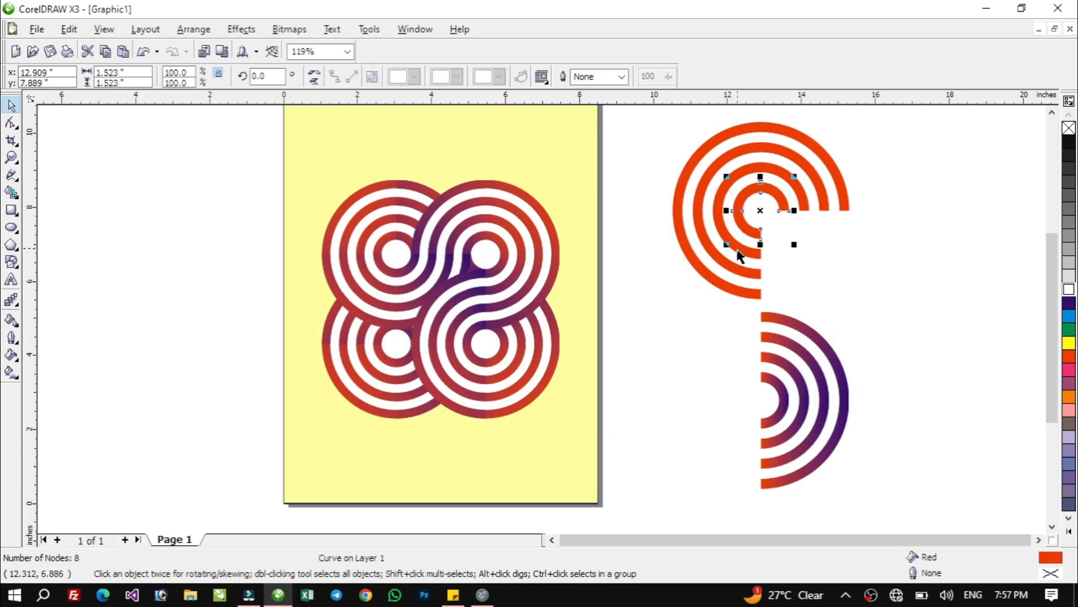
left_click(777, 173, "shift")
left_click(739, 150, "shift")
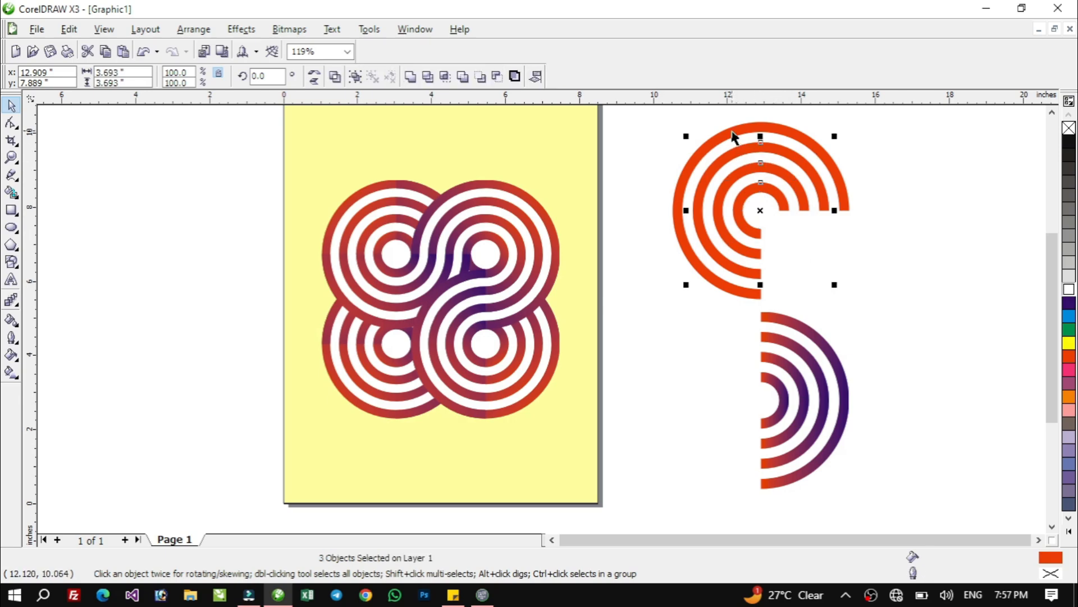
left_click(733, 136, "shift")
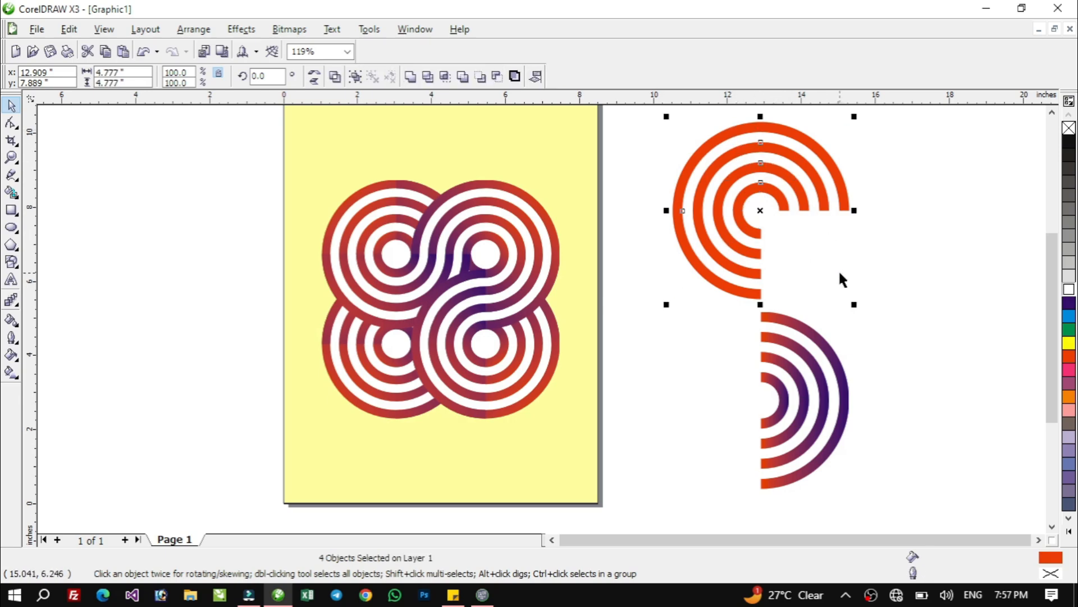
key("F11")
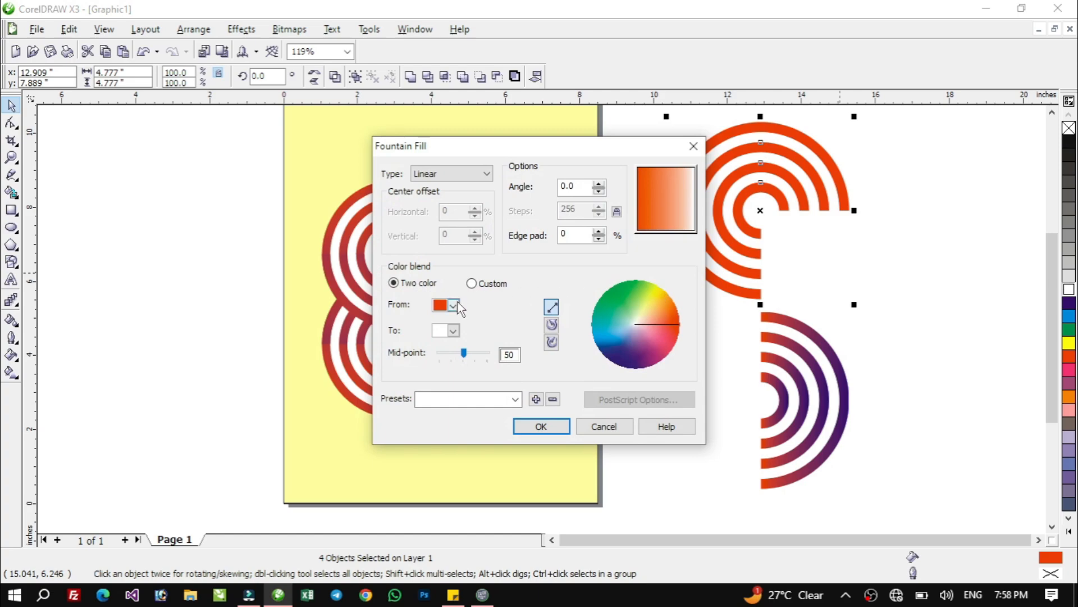
left_click(453, 305)
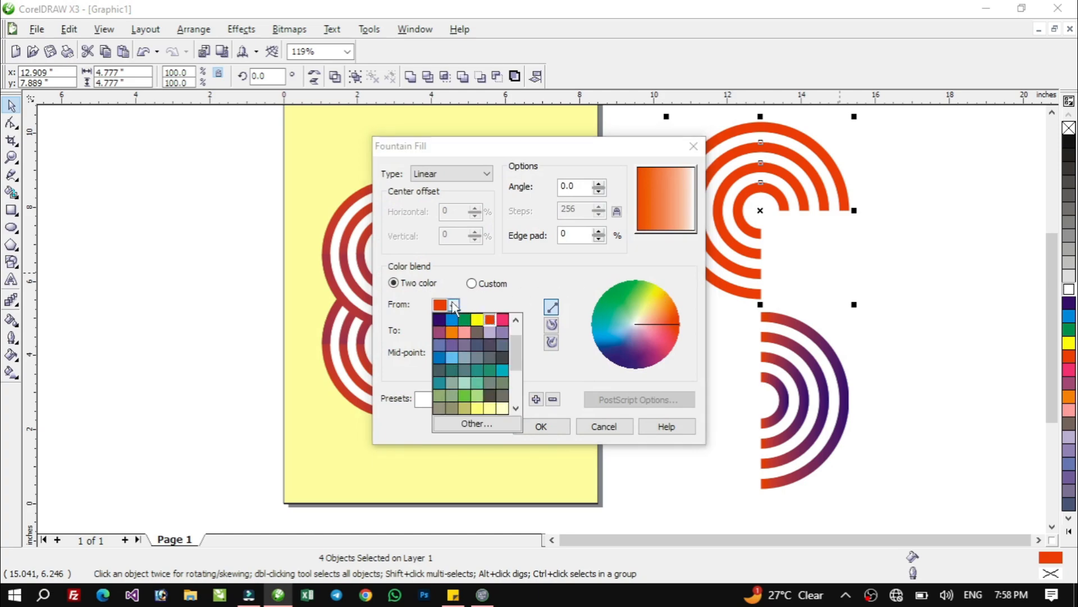
left_click(454, 305)
left_click(458, 330)
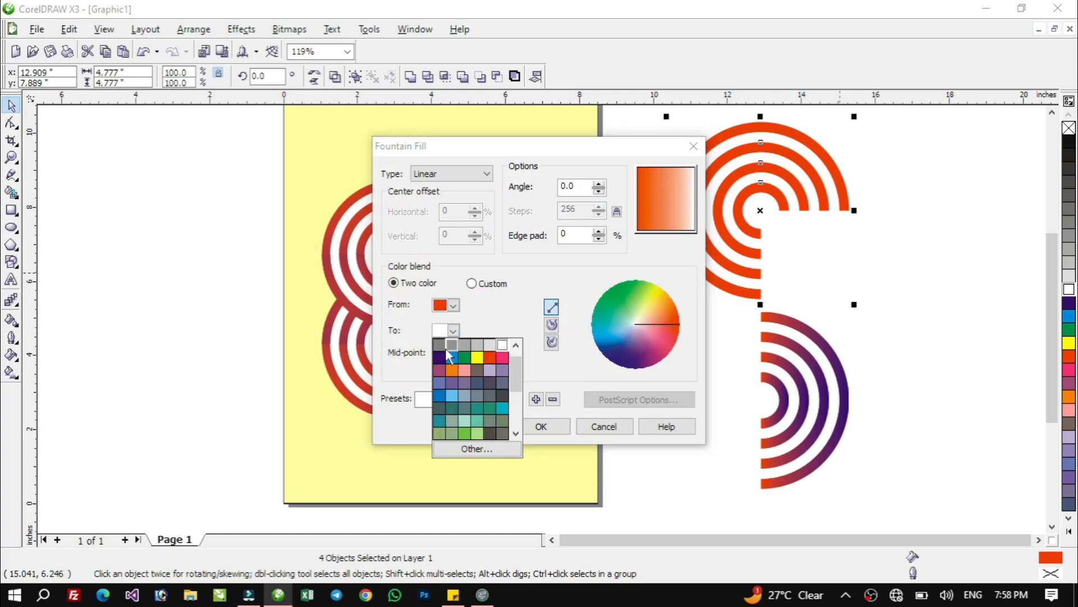
left_click(440, 360)
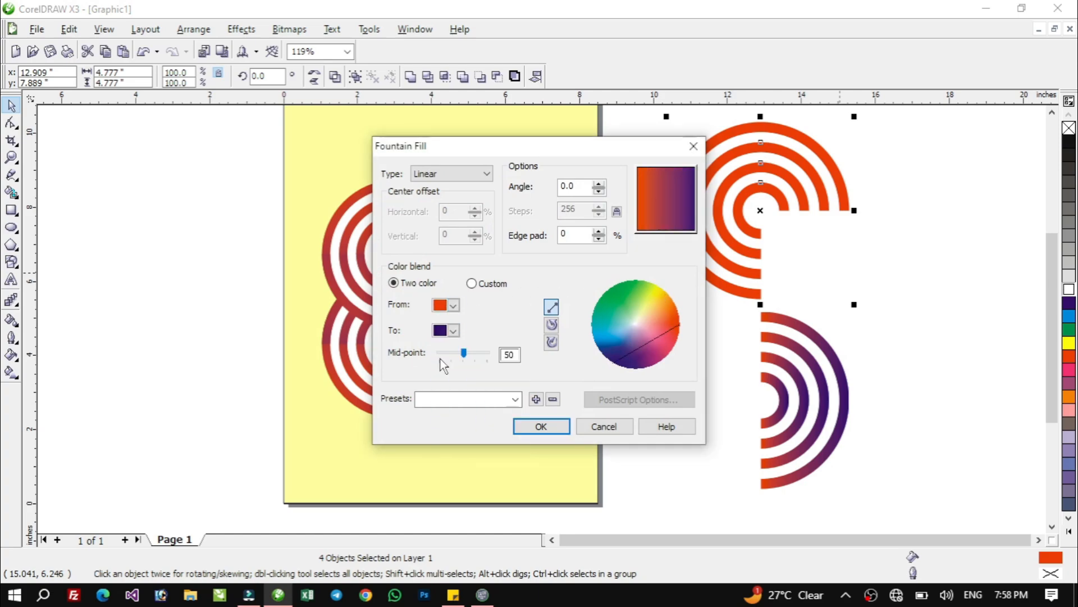
left_click(541, 427)
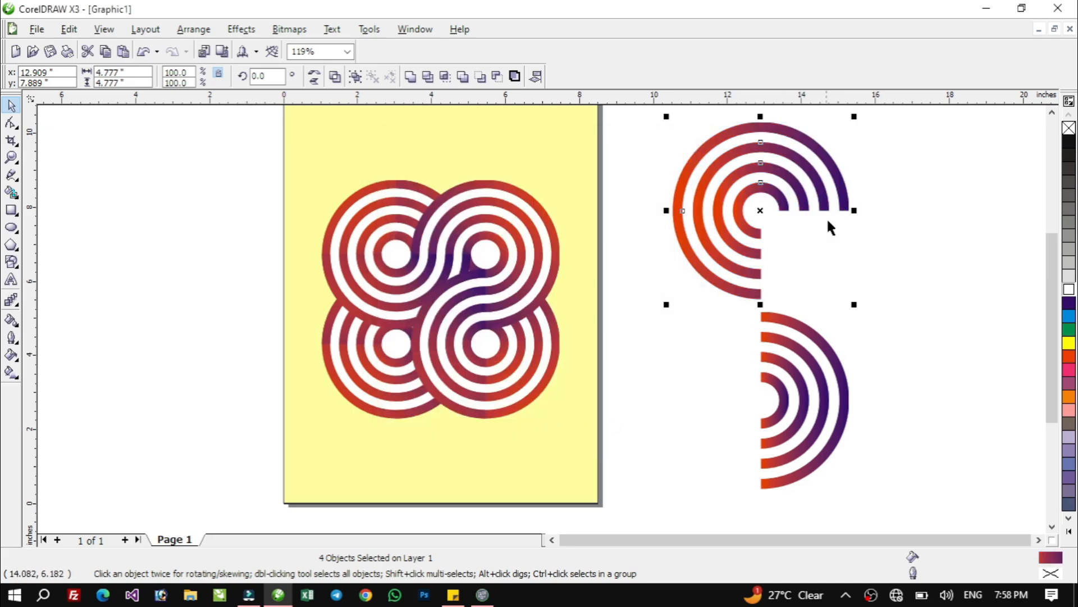
Place a copy of the whole half-ring set to the right of both ring sets and rotate it 270 degrees
left_click(798, 334)
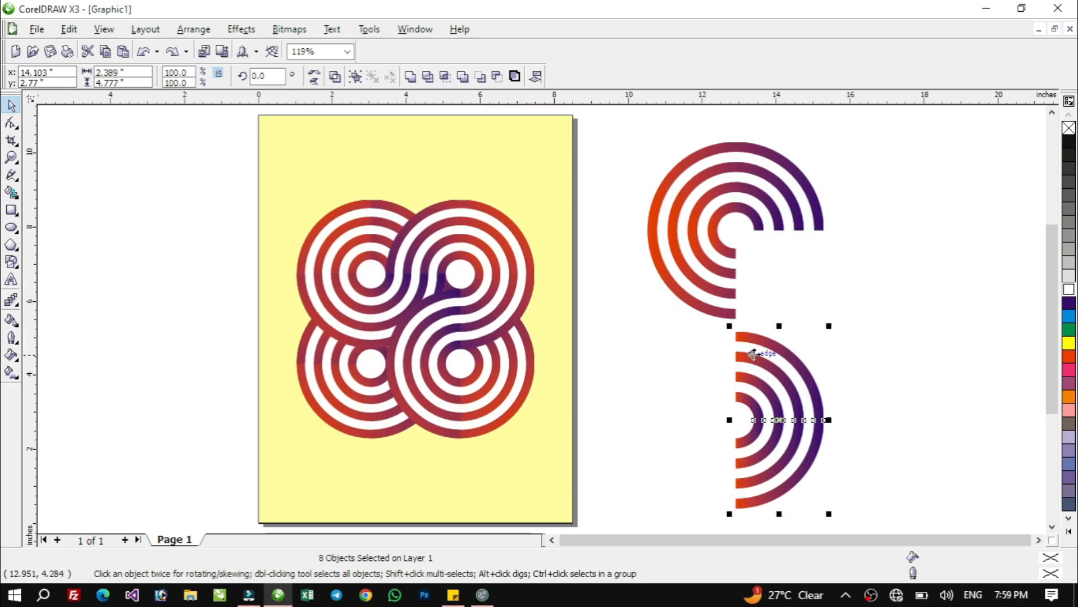
left_click_drag(770, 344, 823, 325)
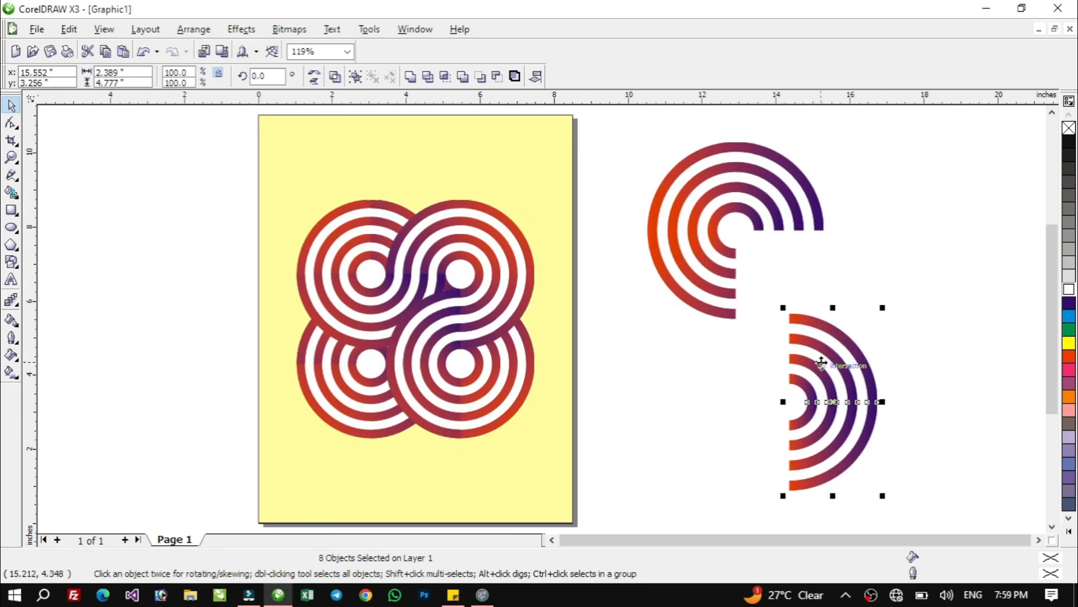
key("ctrl+z")
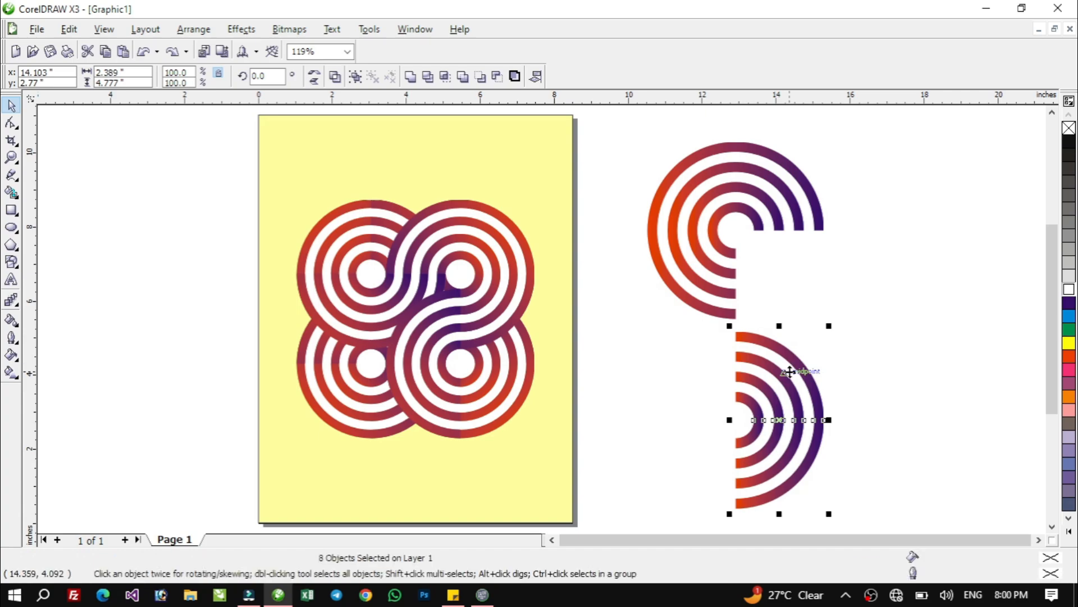
left_click_drag(781, 362, 927, 255)
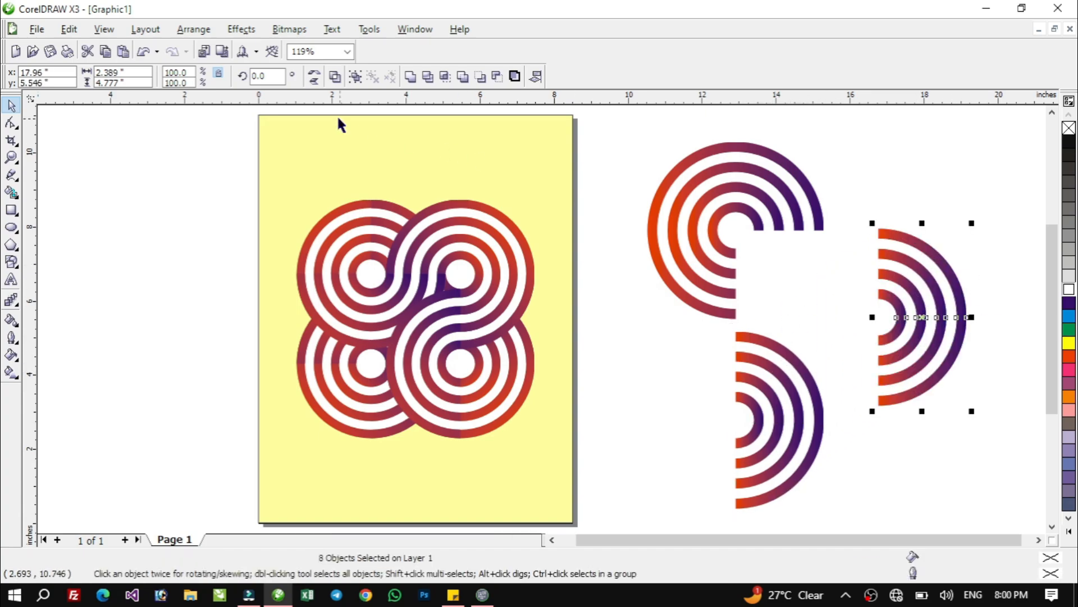
left_click(267, 76)
type("270")
key("Return")
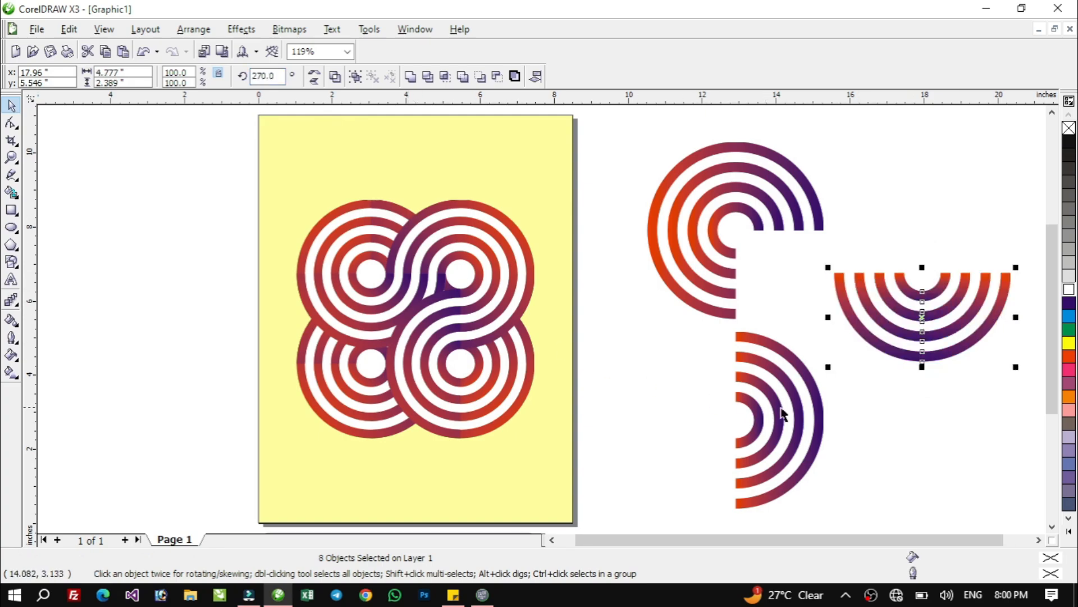
Move the rotated half-ring copy so its left ends join the dark purple ends of the upper three-quarter rings
left_click_drag(840, 288, 759, 244)
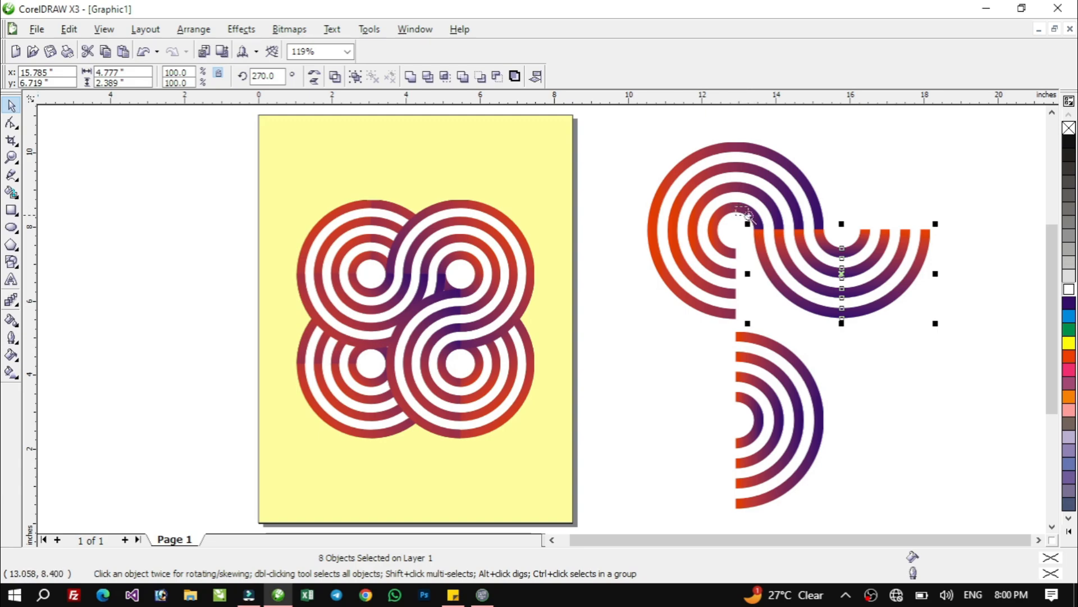
scroll(842, 241, "up", 3)
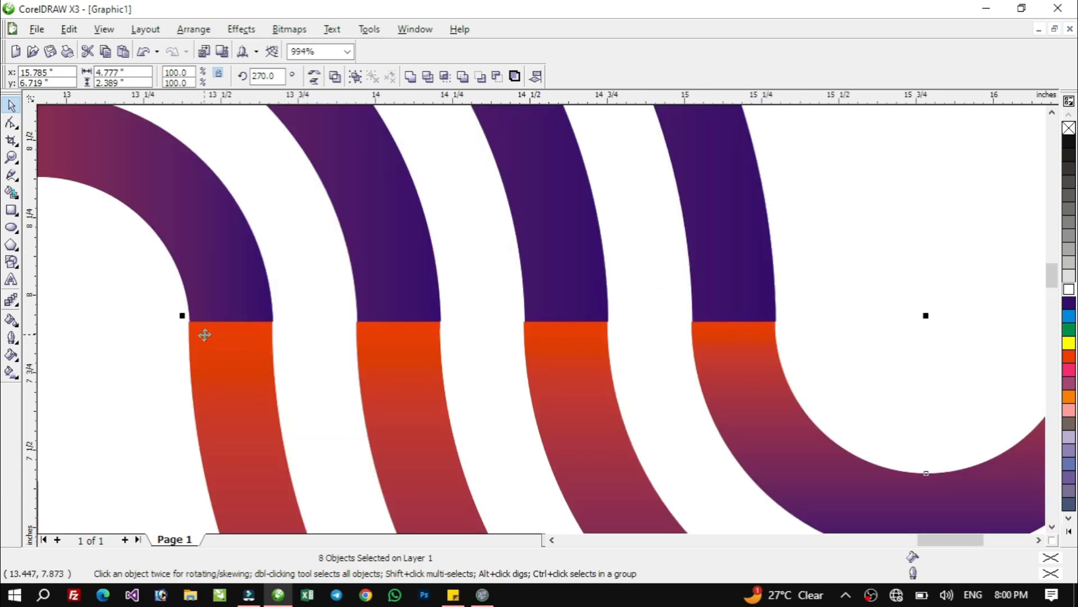
Fine-tune the position of the rotated half-ring copy so its edges line up with the dark purple ends of the three-quarter rings
left_click_drag(204, 334, 206, 335)
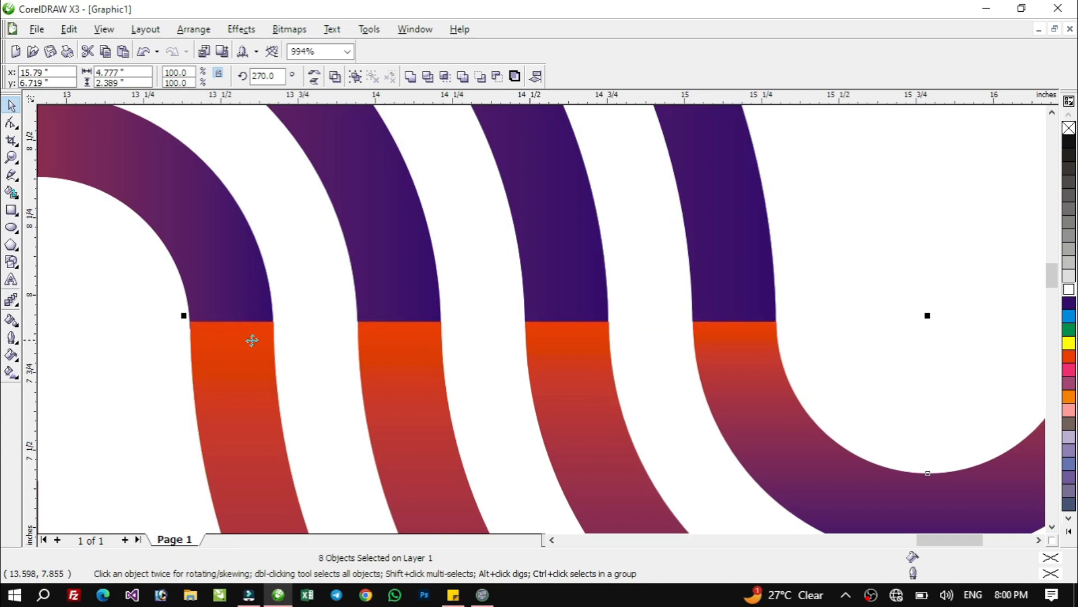
scroll(282, 341, "down", 5)
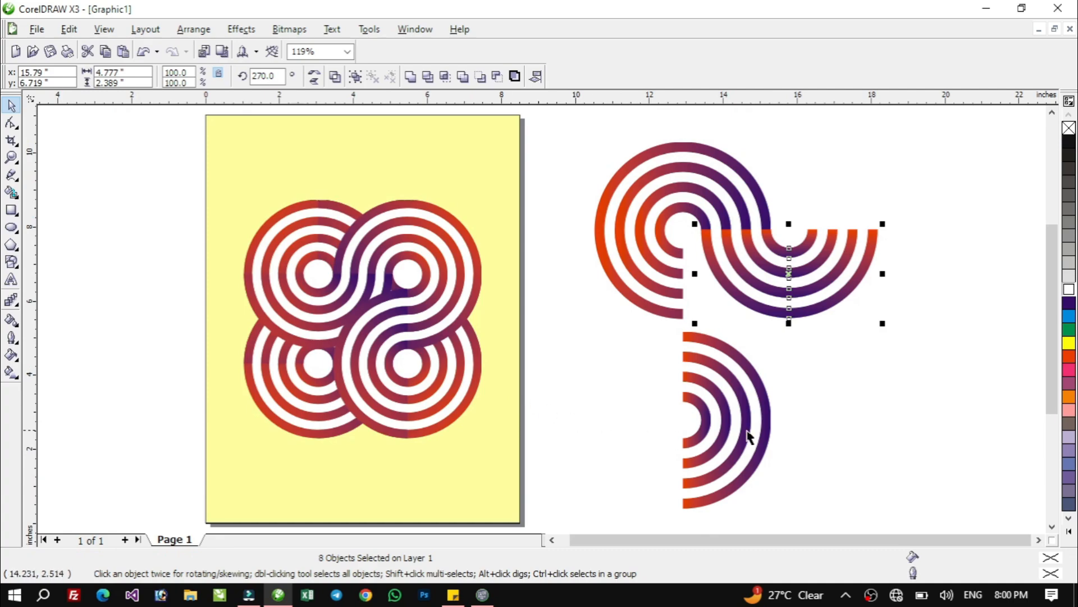
Move the lower half-ring set up so its upper red ends join the lower open ends of the three-quarter rings
left_click(819, 505)
left_click_drag(877, 525, 606, 317)
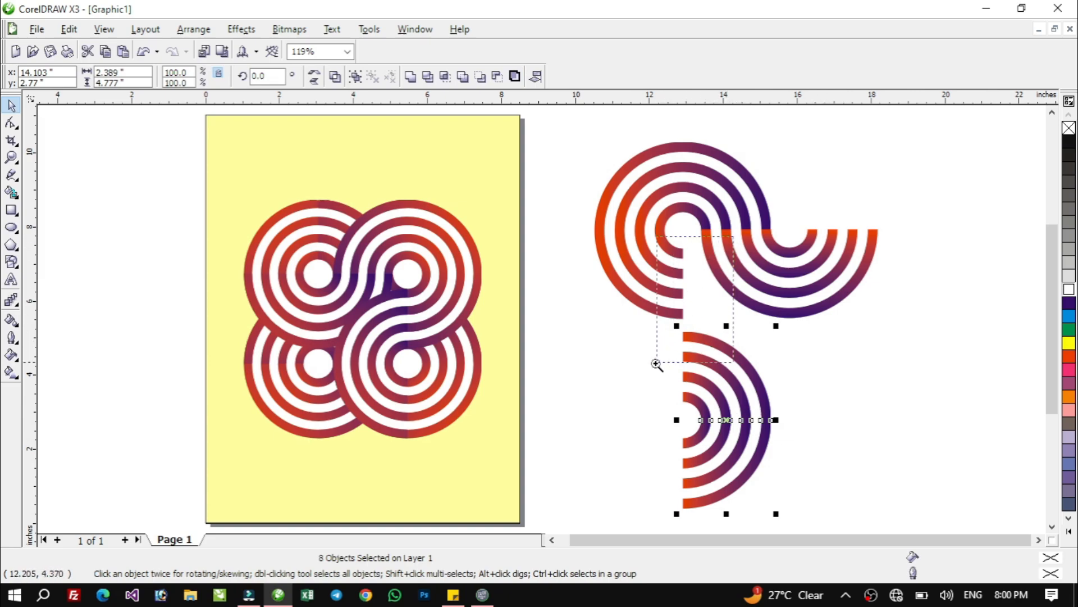
scroll(657, 403, "up", 3)
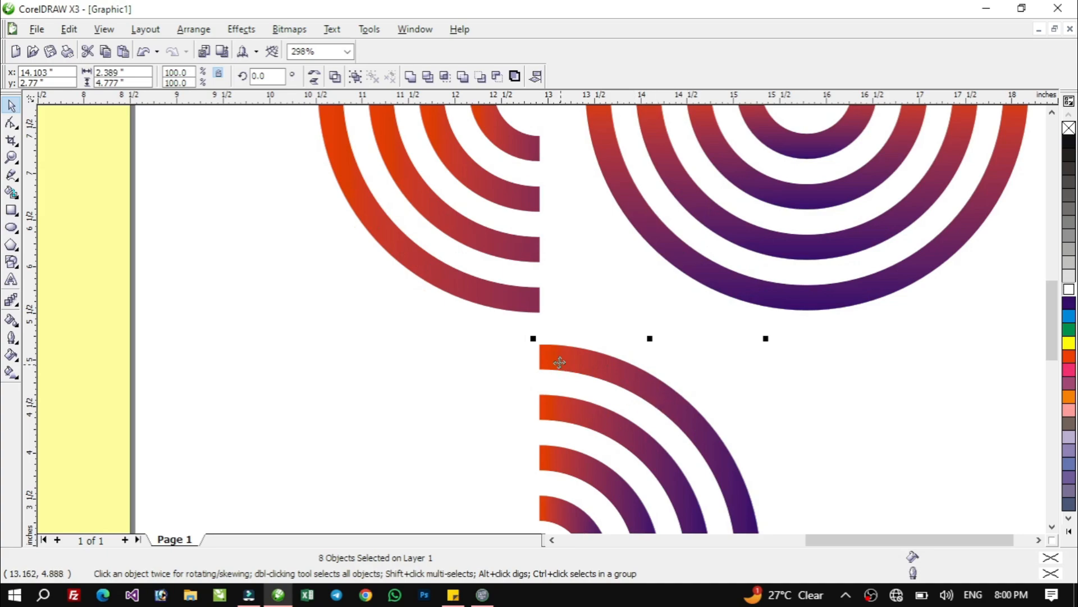
left_click_drag(557, 354, 552, 157)
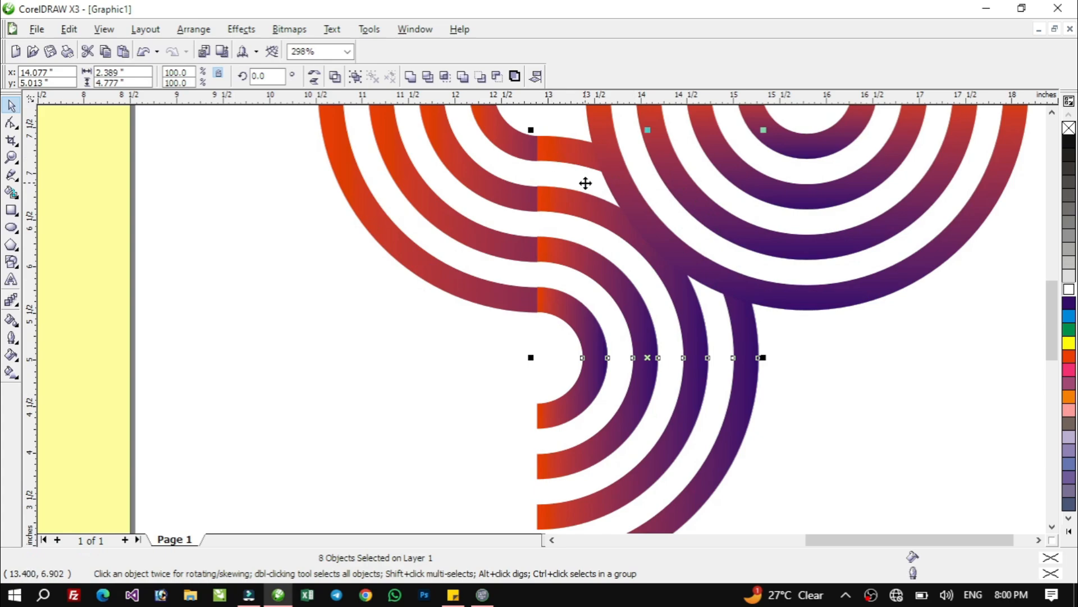
key("F4")
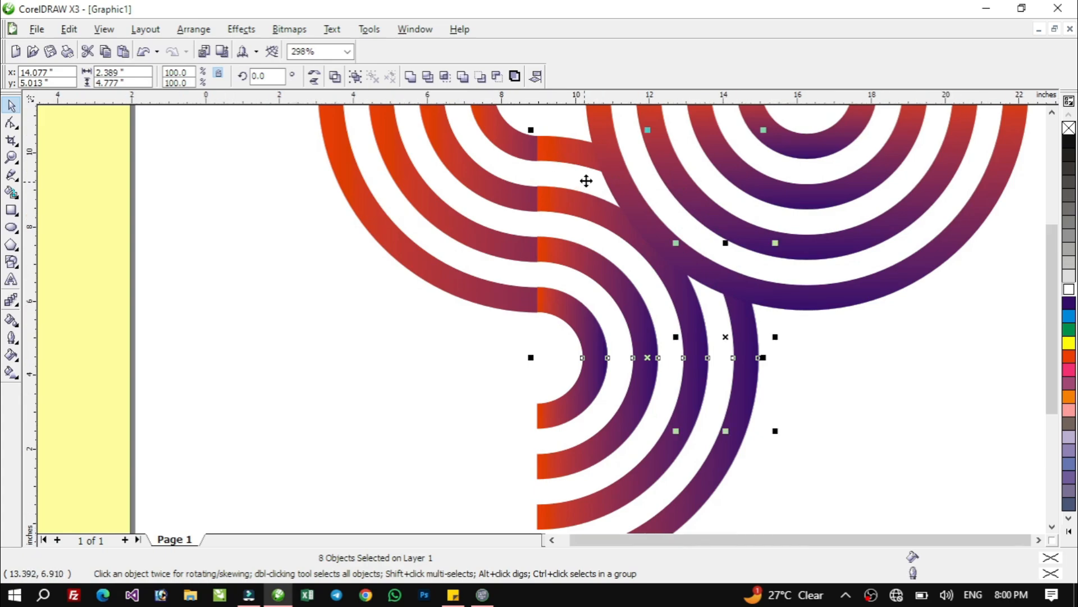
left_click(598, 282)
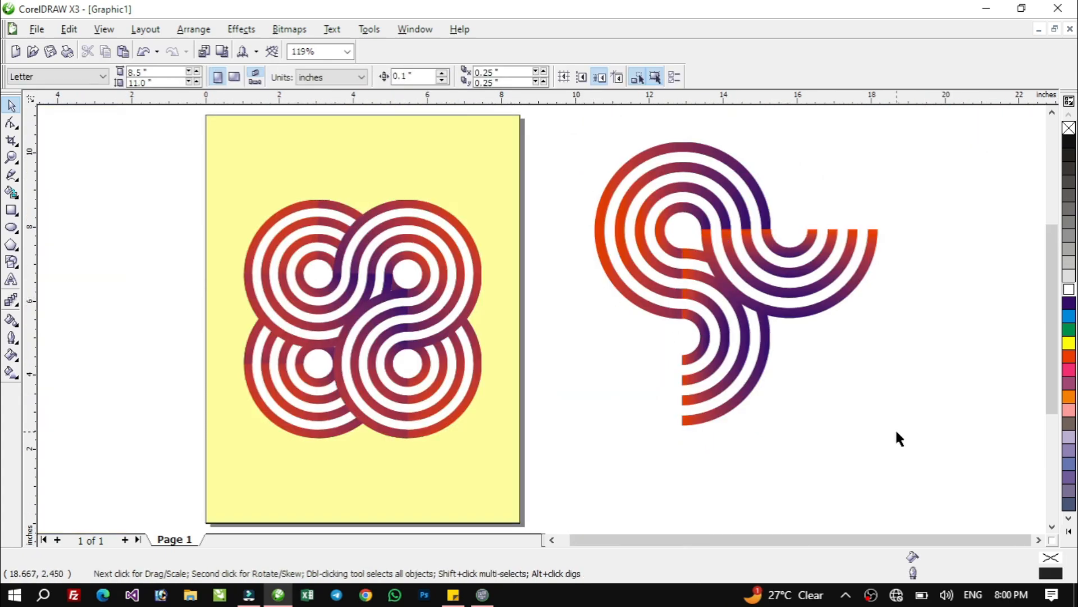
Group all the joined ring pieces and add a copy of the group in place, rotated 90 degrees
left_click_drag(561, 116, 936, 469)
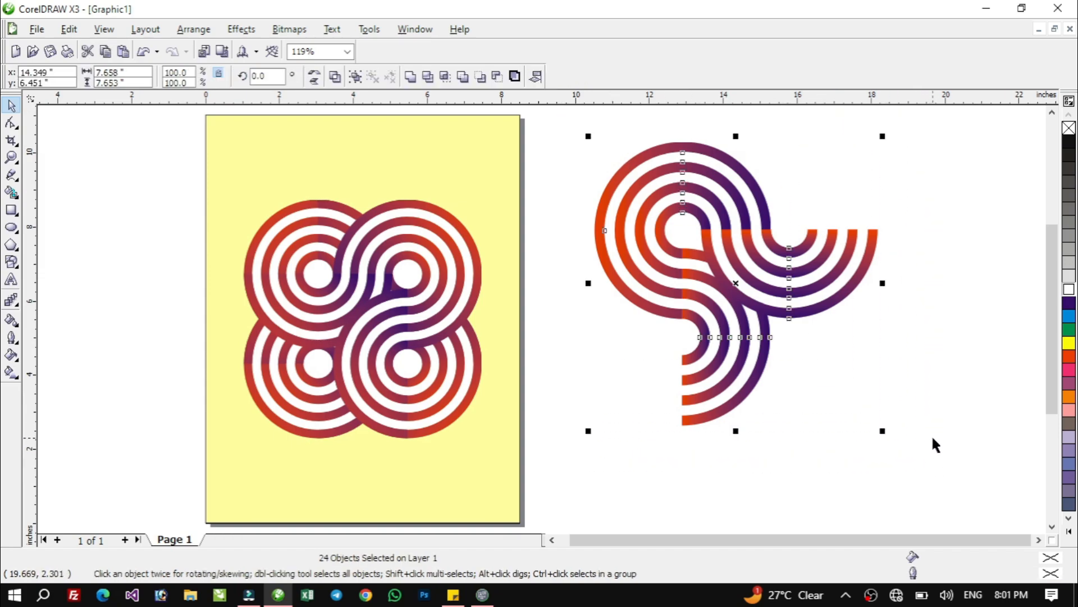
key("ctrl+g")
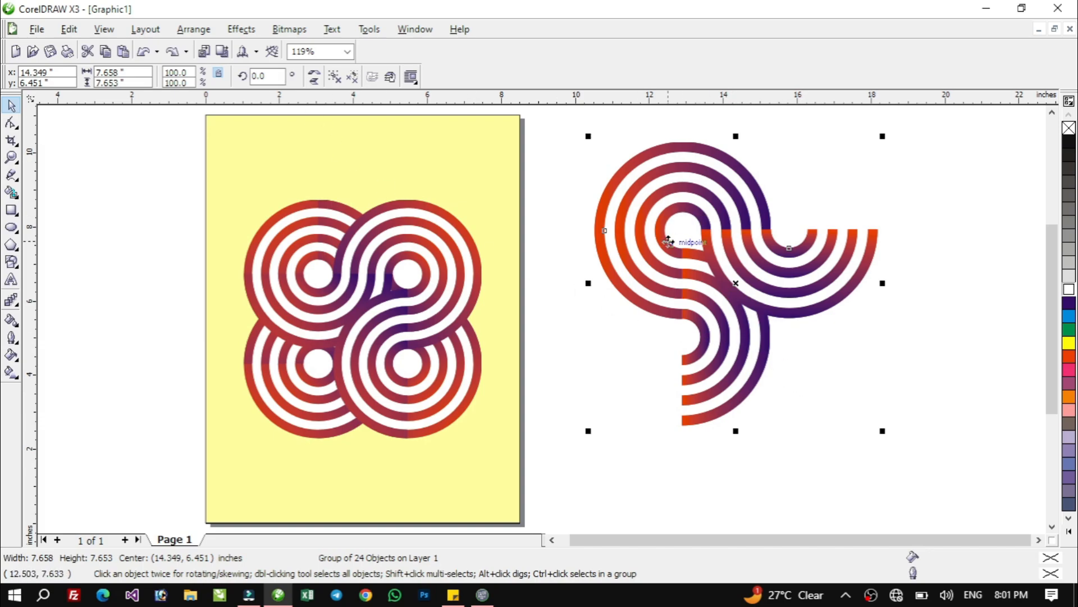
left_click(275, 76)
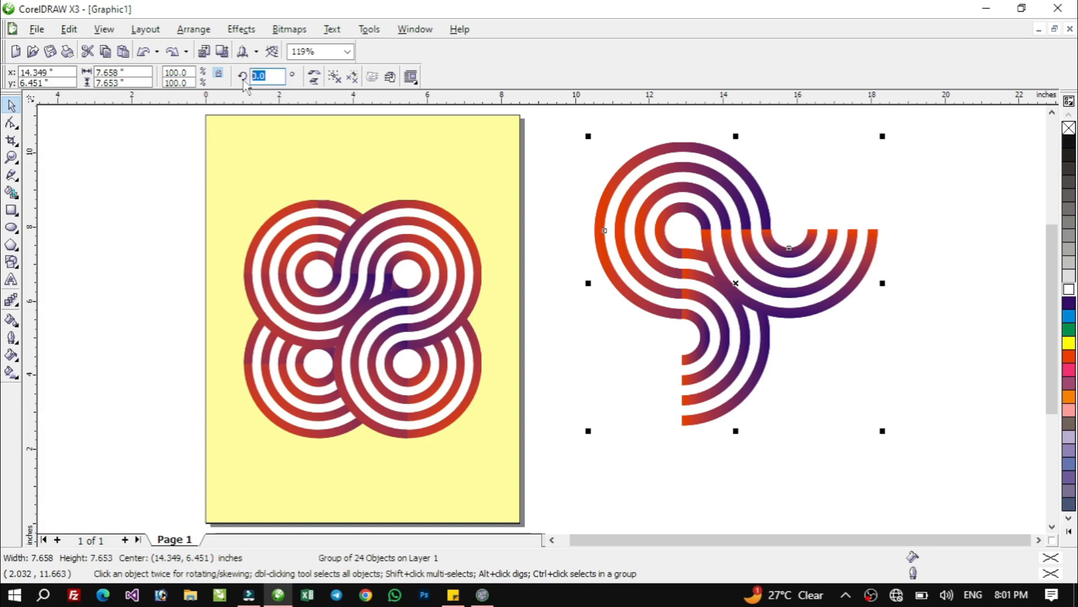
type("90")
key("Return")
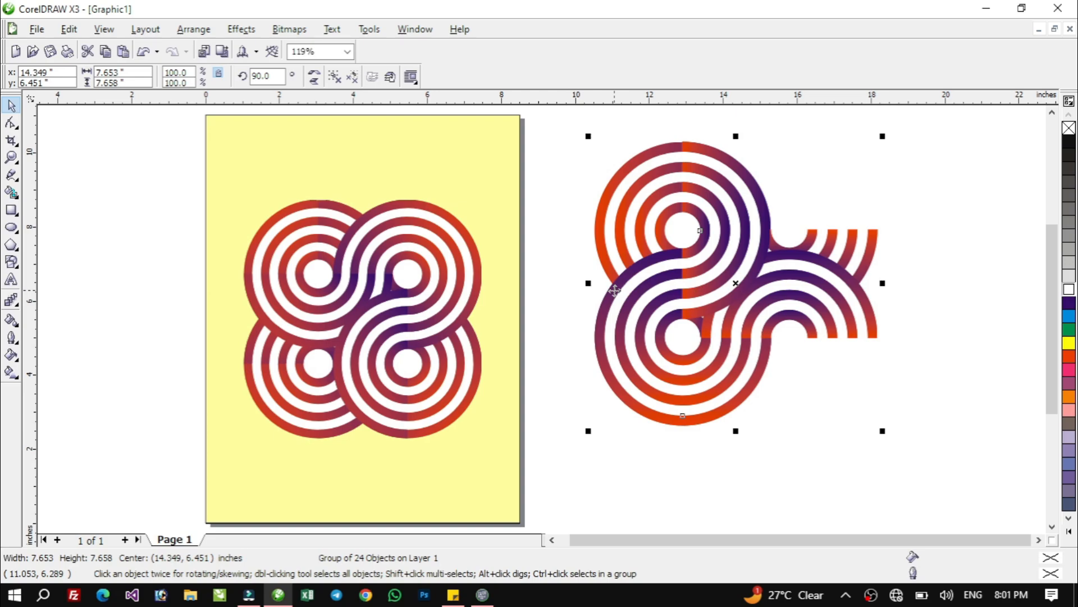
Add another copy of the ring group in place and set its rotation to 180 degrees
left_click(264, 75)
type("18")
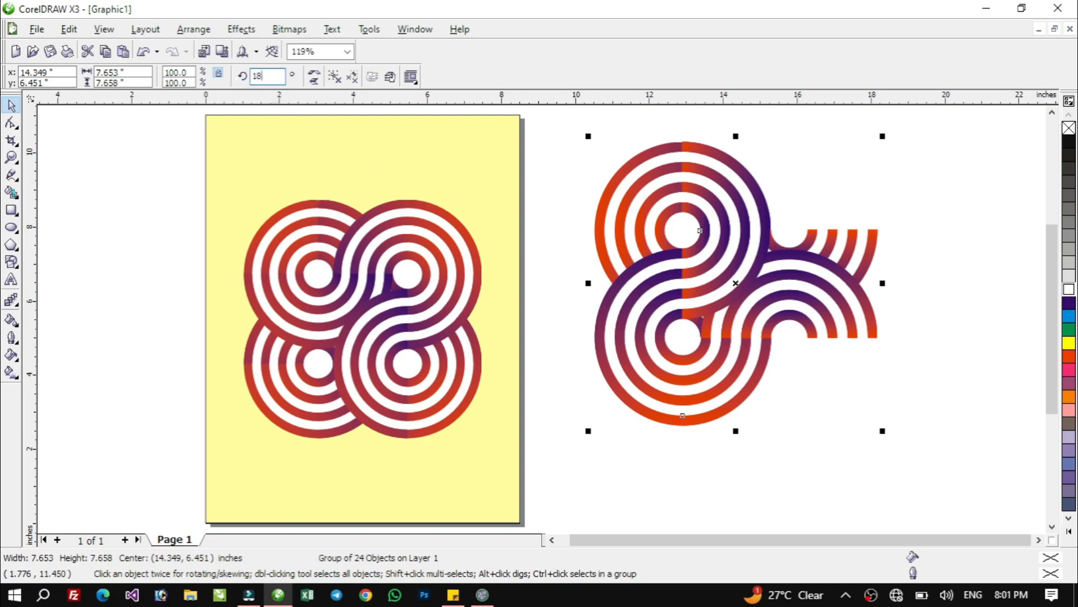
type("0")
key("Return")
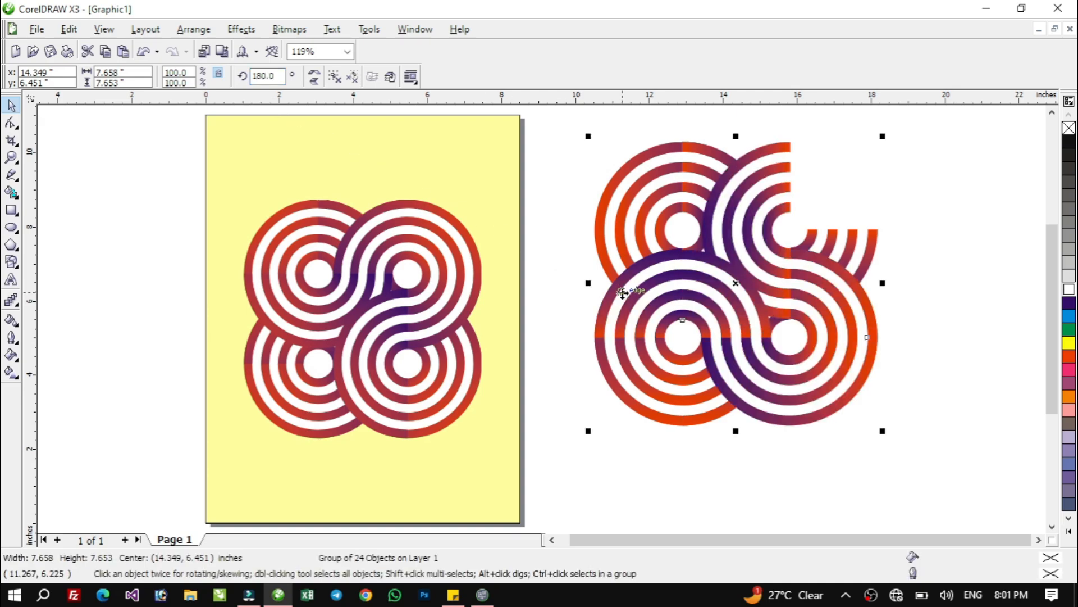
Complete the interlaced design with one more in-place copy of the ring group rotated 270 degrees
double_click(266, 76)
type("2")
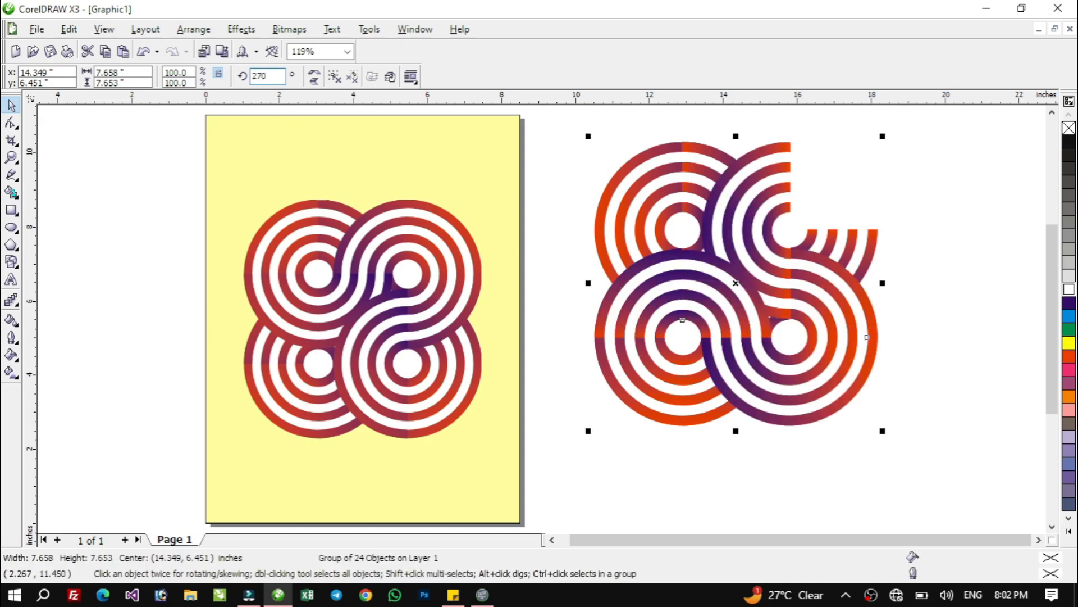
type("70")
key("Return")
left_click(733, 483)
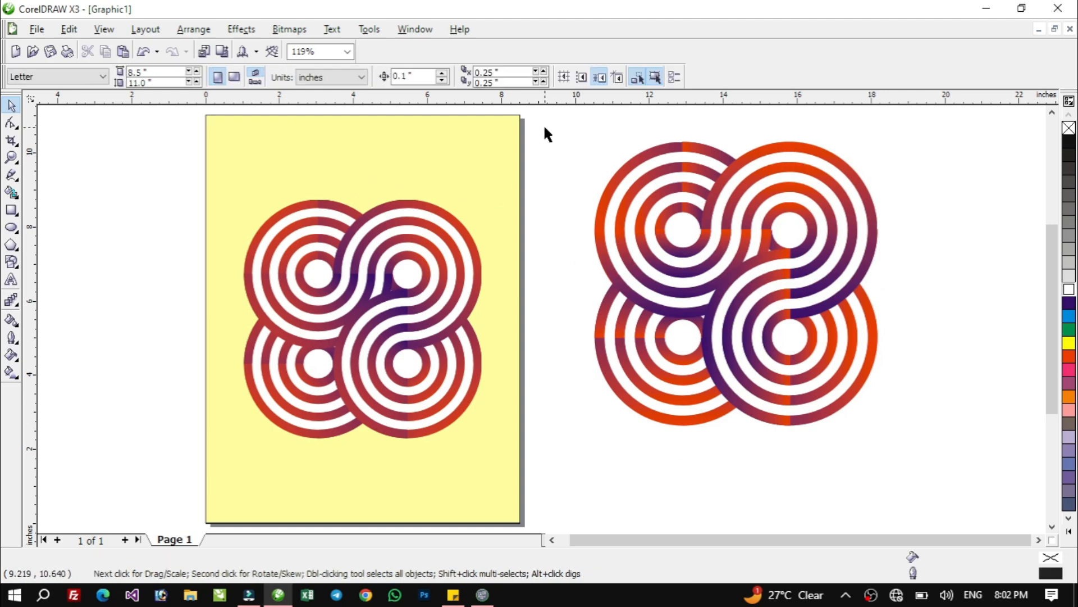
Group the four rotated ring groups and scale the whole design down slightly in proportion
left_click_drag(545, 127, 933, 429)
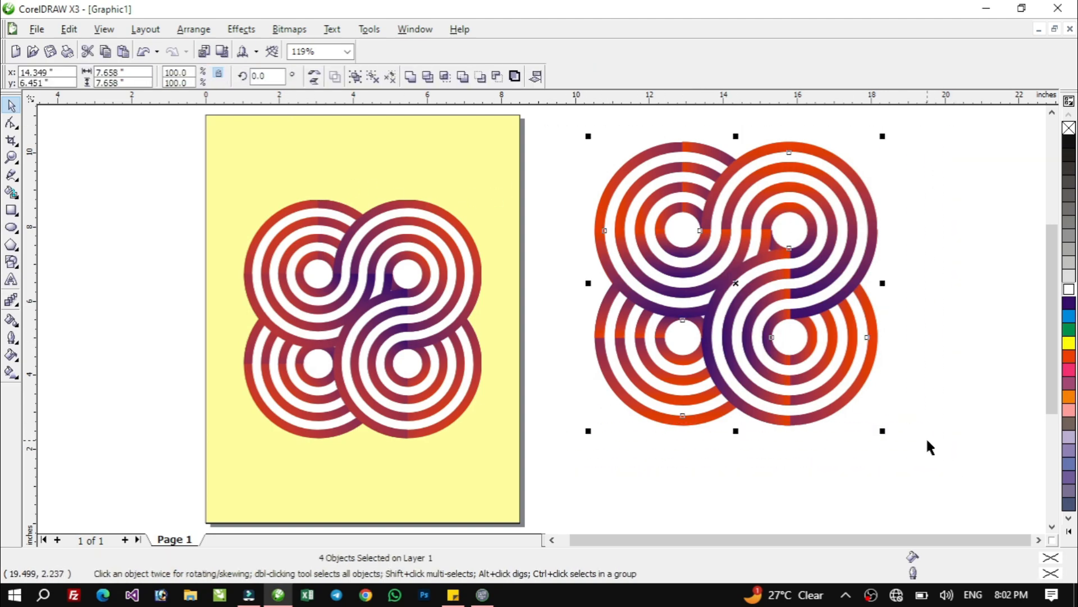
key("ctrl+g")
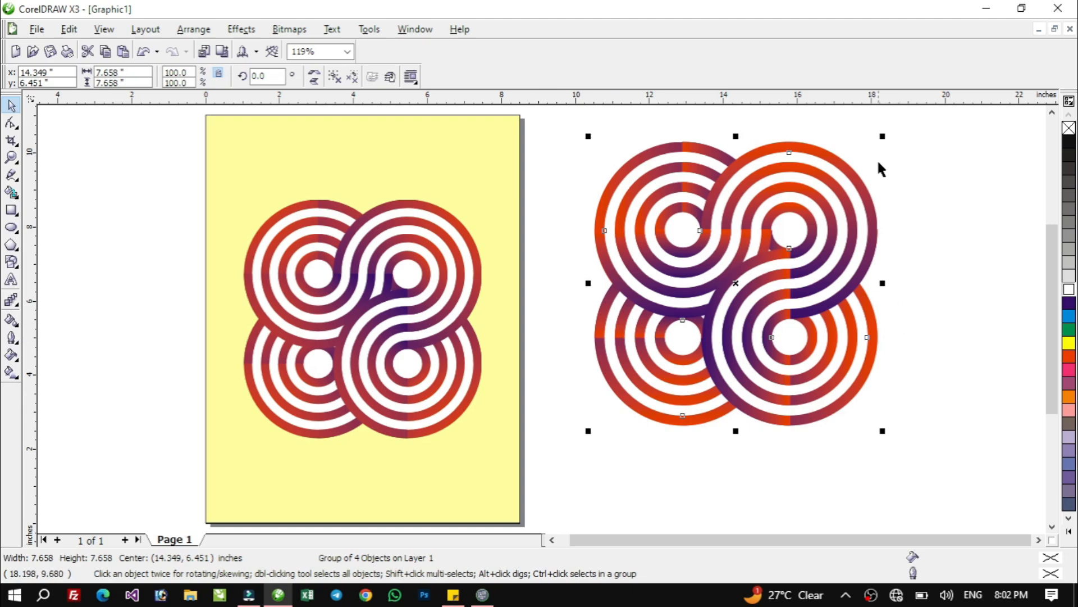
left_click_drag(882, 136, 847, 170)
left_click(910, 289)
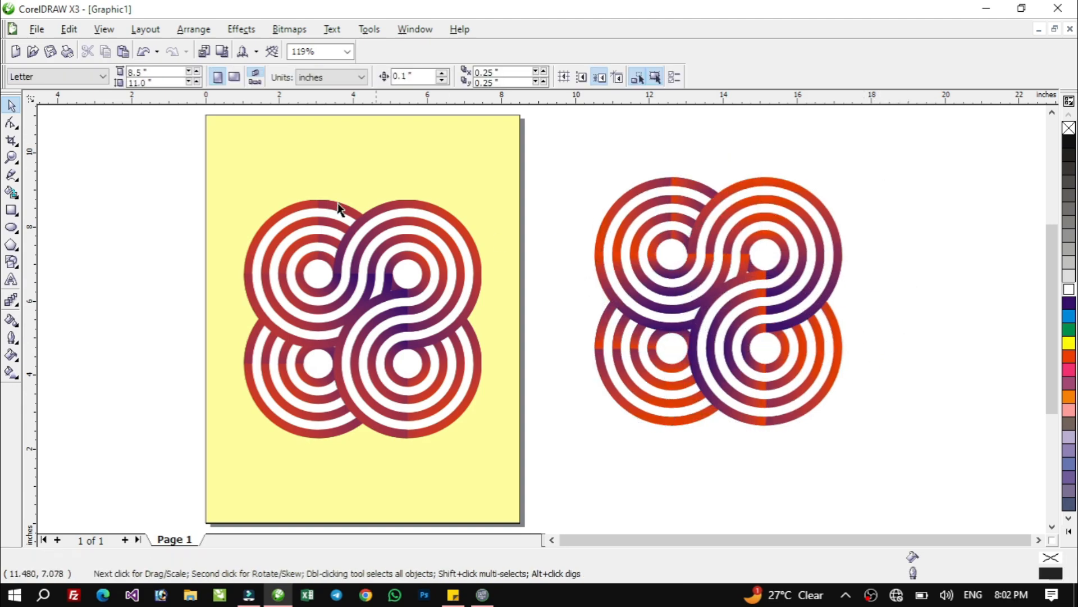
Draw a rectangle about 10 by 11.9 inches over the ring design and fill it with the Chalk color
left_click(11, 211)
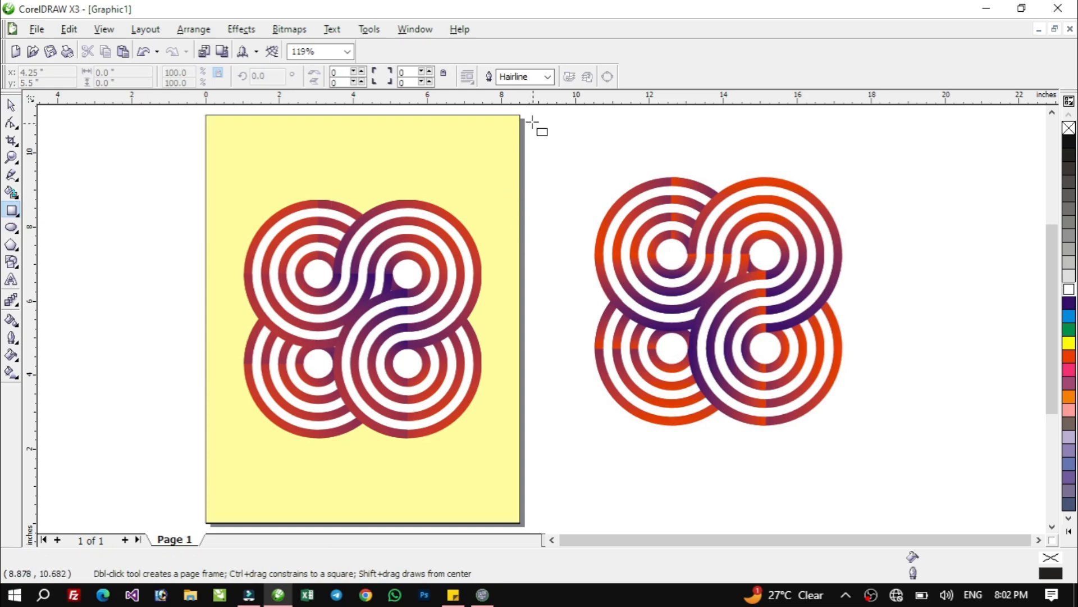
left_click_drag(535, 120, 905, 519)
left_click(1069, 531)
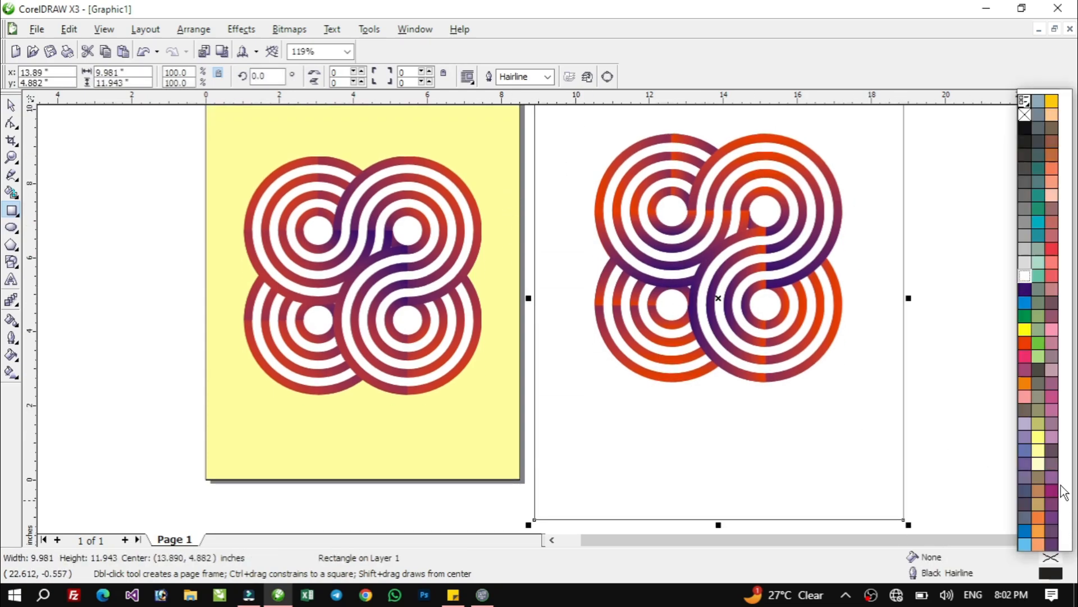
left_click(1040, 450)
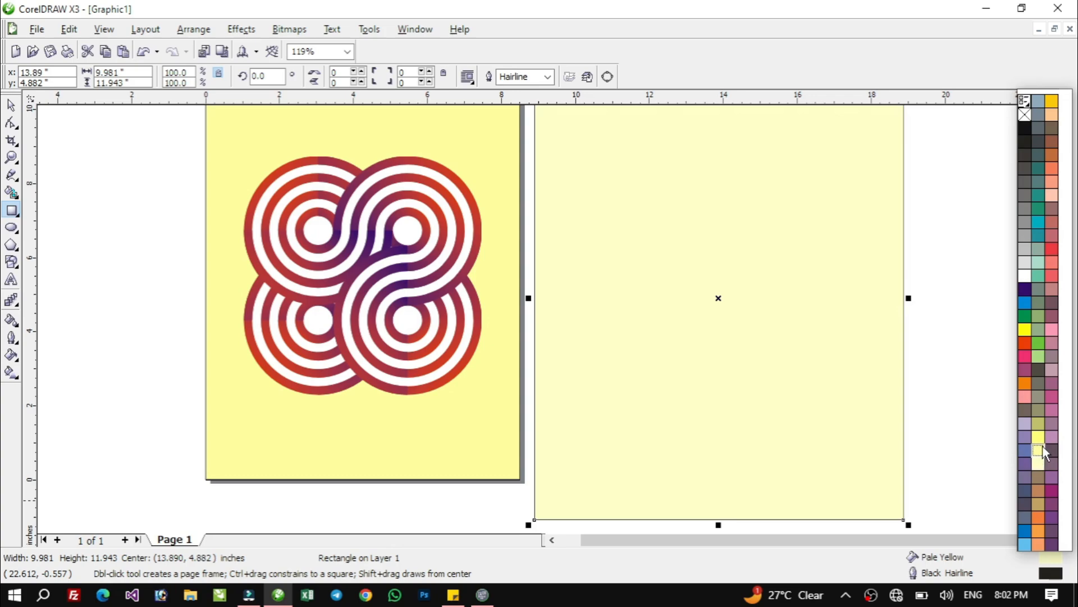
left_click(1041, 447)
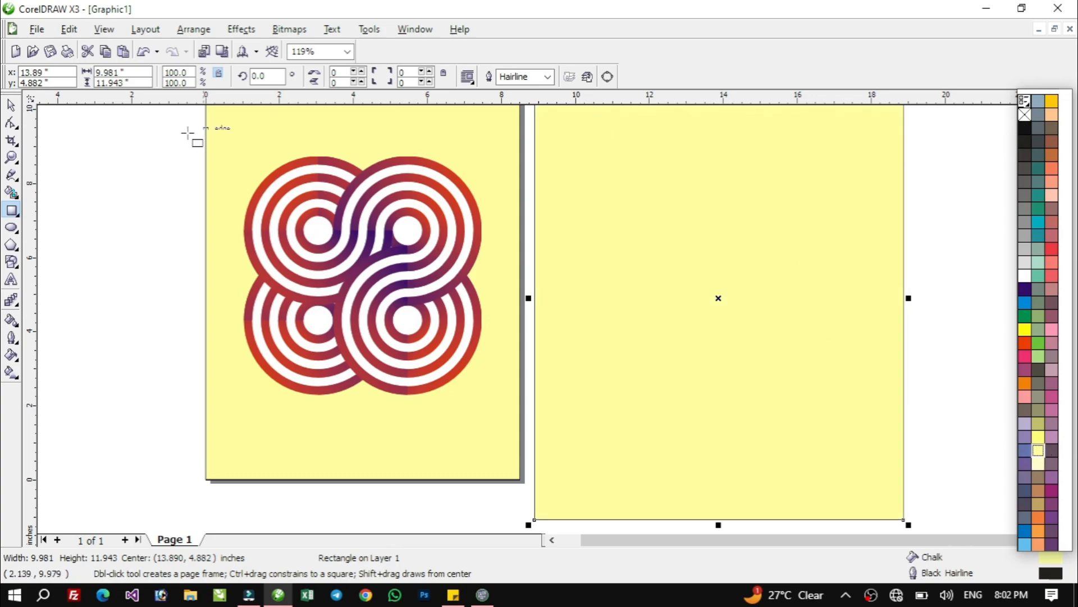
Send the Chalk rectangle to the back so it forms the background of the ring design
left_click(11, 106)
left_click(666, 249)
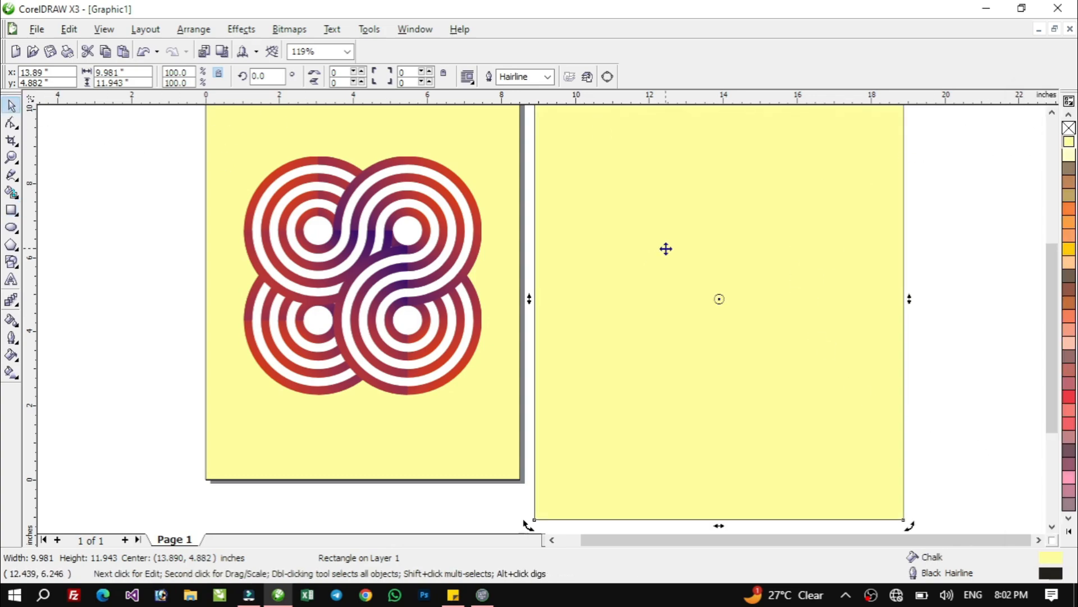
key("shift+Page_Down")
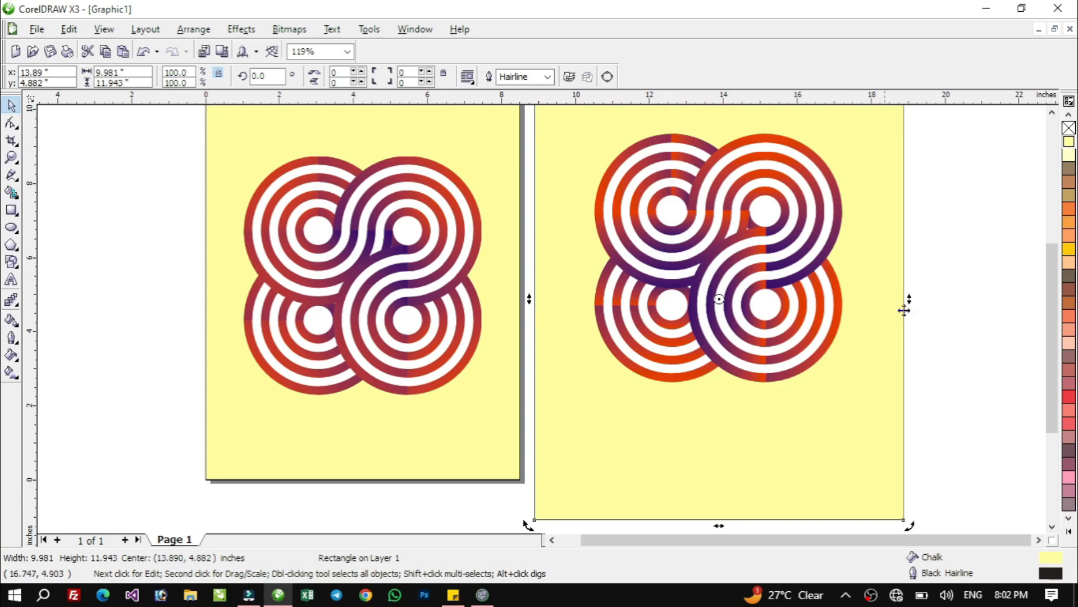
key("F4")
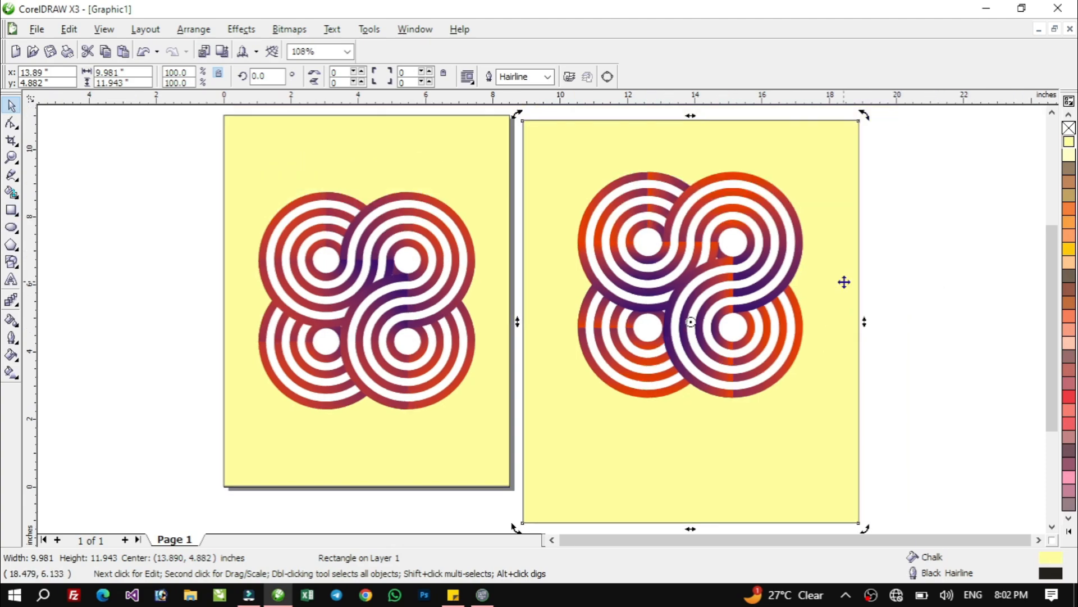